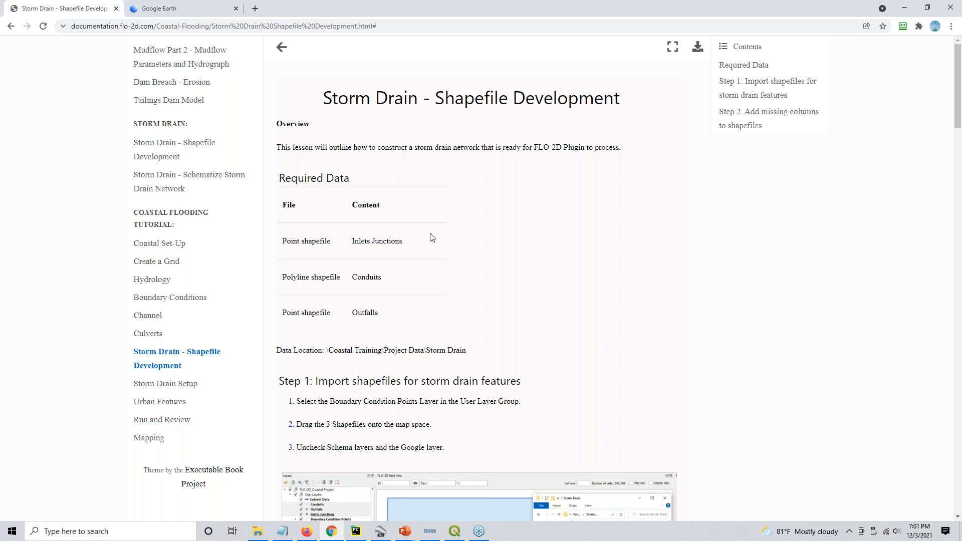
Step: Skim the Storm Drain - Shapefile Development lesson, covering the required data, the Step 1 shapefile import and the Step 2 missing columns
{"action": "scroll", "coordinate": [434, 292], "scroll_direction": "down", "scroll_amount": 2}
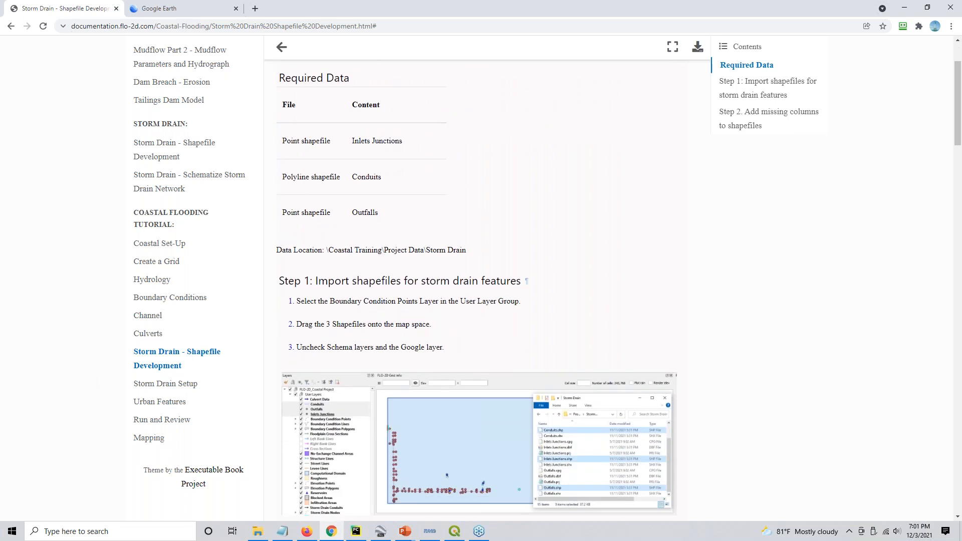
{"action": "left_click", "coordinate": [758, 119]}
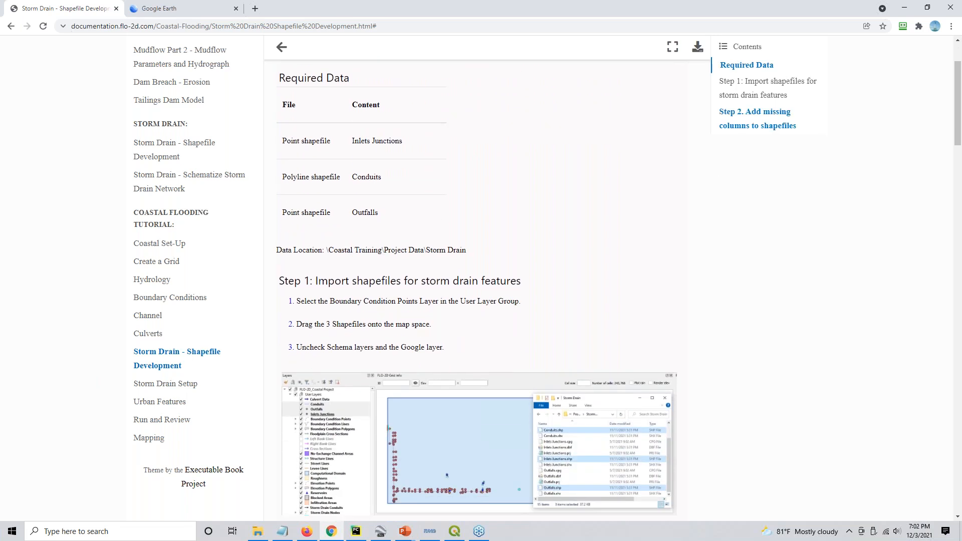
{"action": "scroll", "coordinate": [466, 311], "scroll_direction": "down", "scroll_amount": 5}
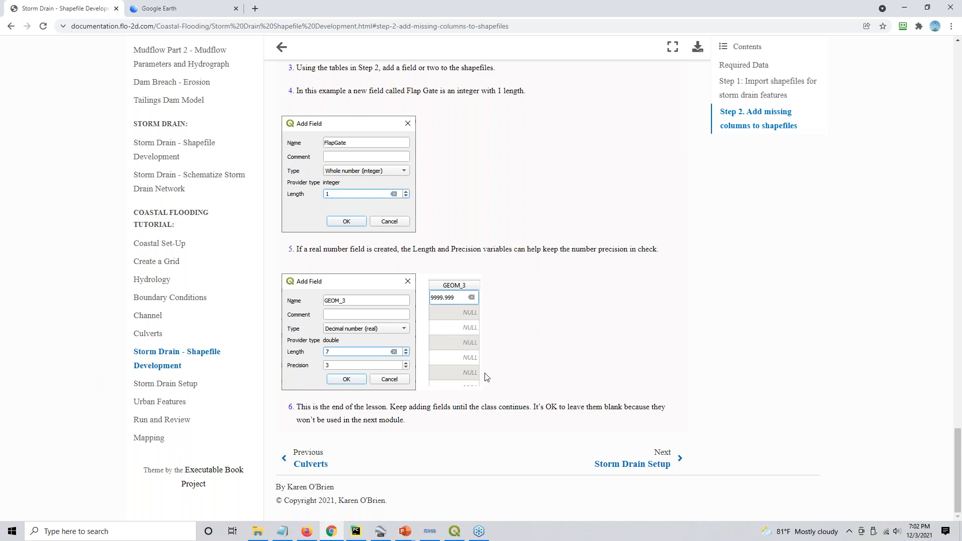
{"action": "scroll", "coordinate": [486, 376], "scroll_direction": "up", "scroll_amount": 4}
{"action": "scroll", "coordinate": [486, 377], "scroll_direction": "up", "scroll_amount": 20}
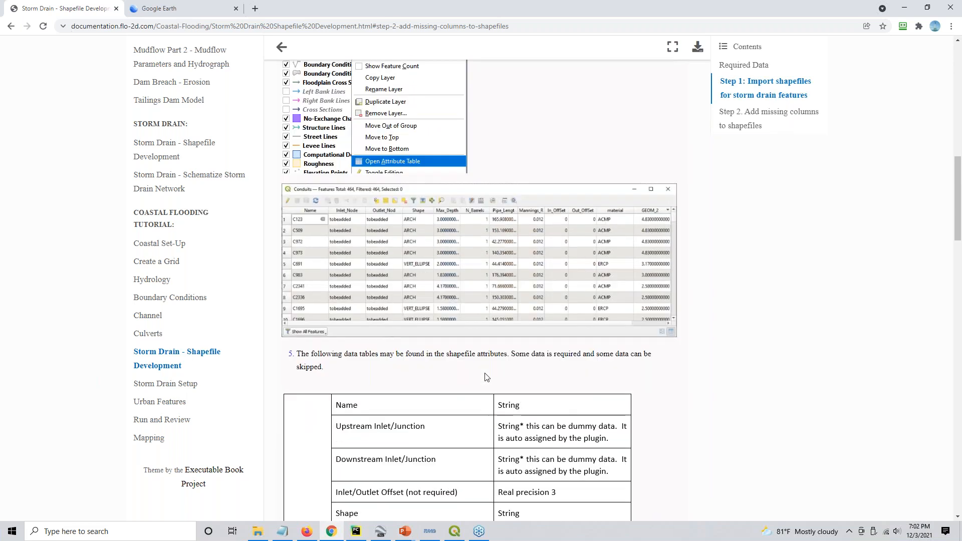
{"action": "scroll", "coordinate": [485, 377], "scroll_direction": "up", "scroll_amount": 3}
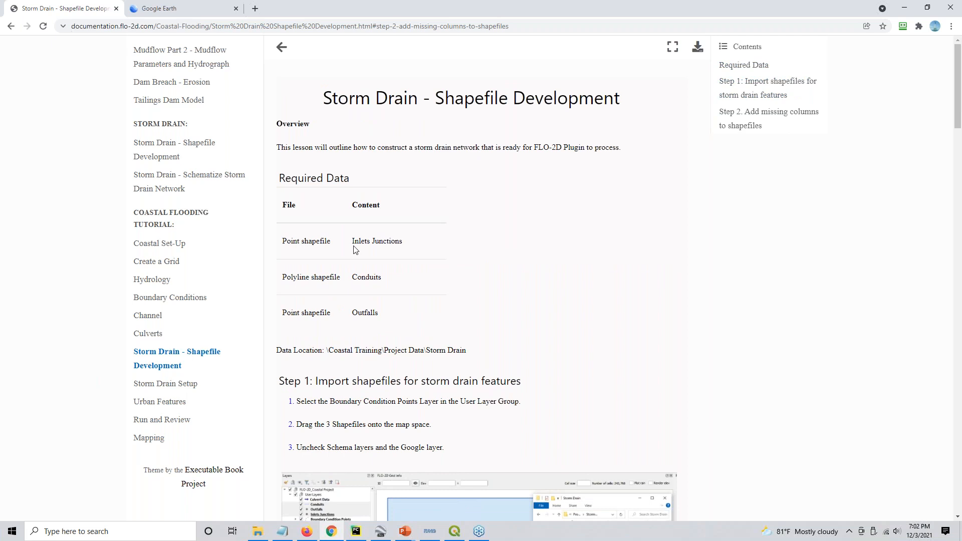
{"action": "scroll", "coordinate": [359, 323], "scroll_direction": "down", "scroll_amount": 3}
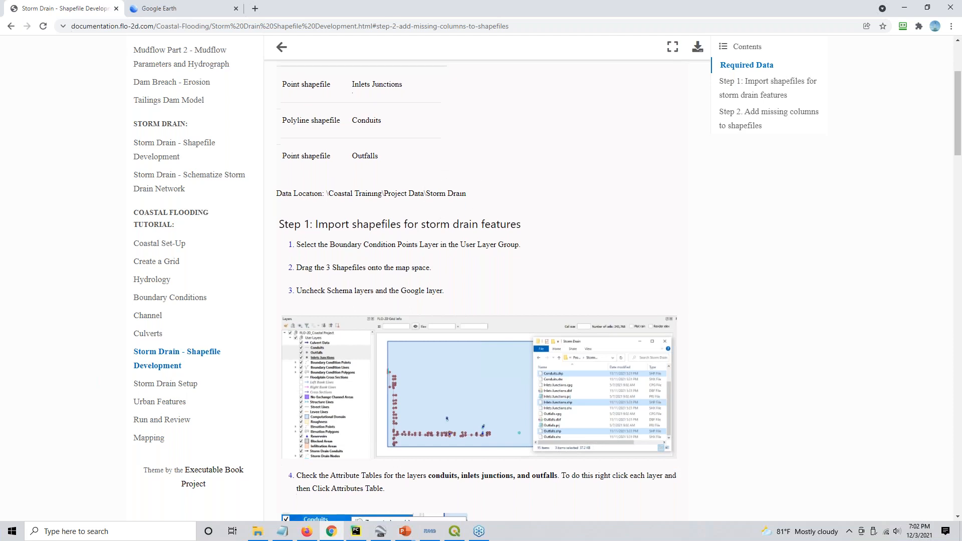
{"action": "scroll", "coordinate": [353, 145], "scroll_direction": "down", "scroll_amount": 3}
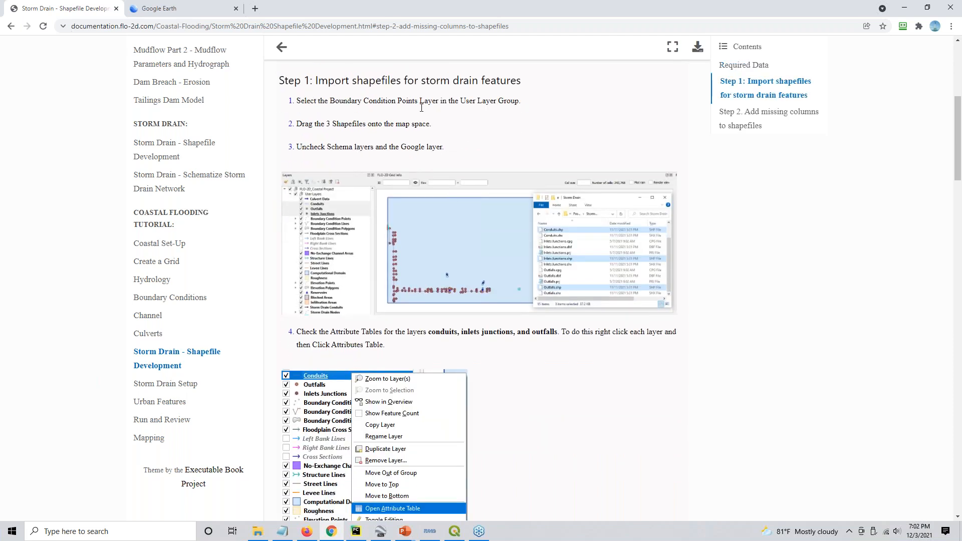
{"action": "scroll", "coordinate": [453, 291], "scroll_direction": "down", "scroll_amount": 4}
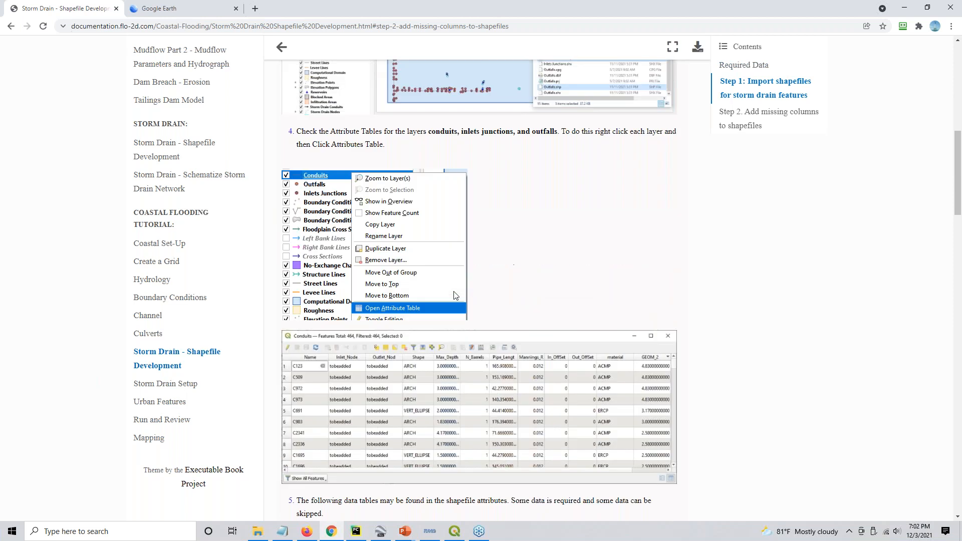
{"action": "scroll", "coordinate": [566, 154], "scroll_direction": "up", "scroll_amount": 2}
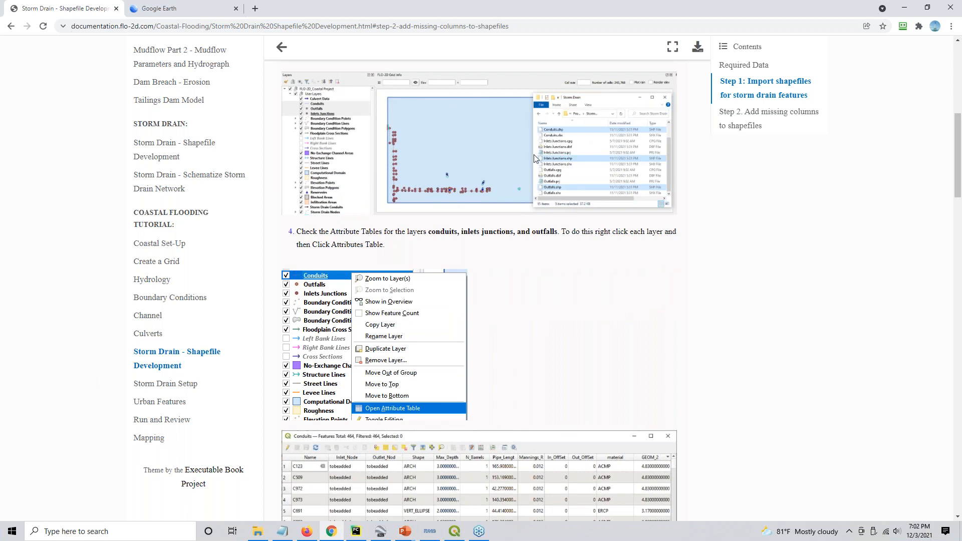
Step: View the Step 1 shapefile import screenshot at full size in its own browser tab and return to the lesson
{"action": "right_click", "coordinate": [458, 166]}
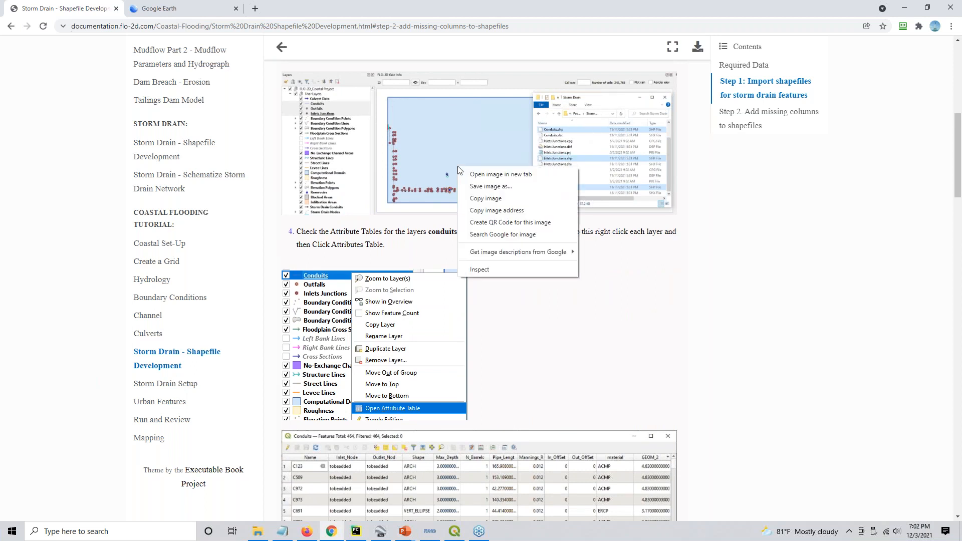
{"action": "left_click", "coordinate": [481, 177]}
{"action": "key", "text": "ctrl+Tab"}
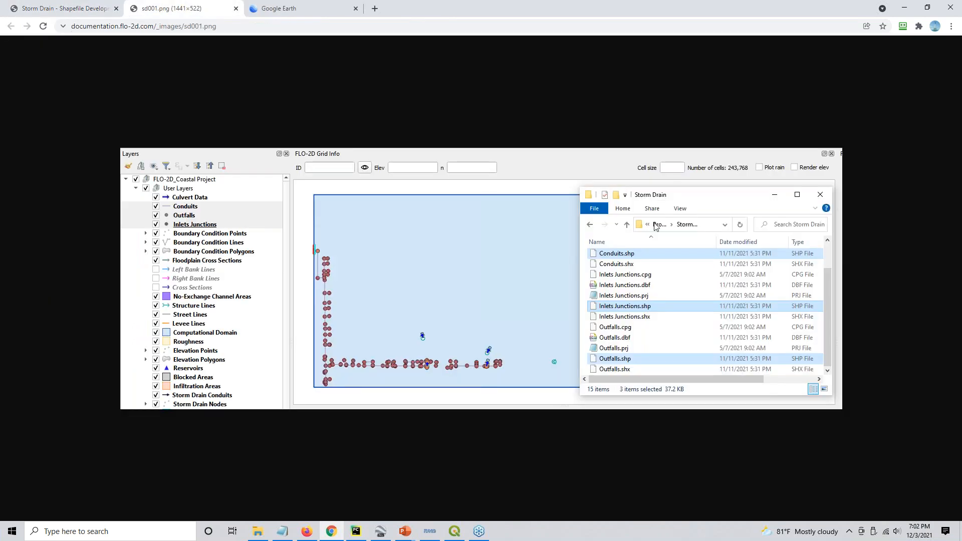
{"action": "left_click", "coordinate": [45, 9]}
Step: Read the lesson's attribute table guidance, the shapefile field tables and the Step 2 Add Field examples
{"action": "scroll", "coordinate": [341, 219], "scroll_direction": "down", "scroll_amount": 3}
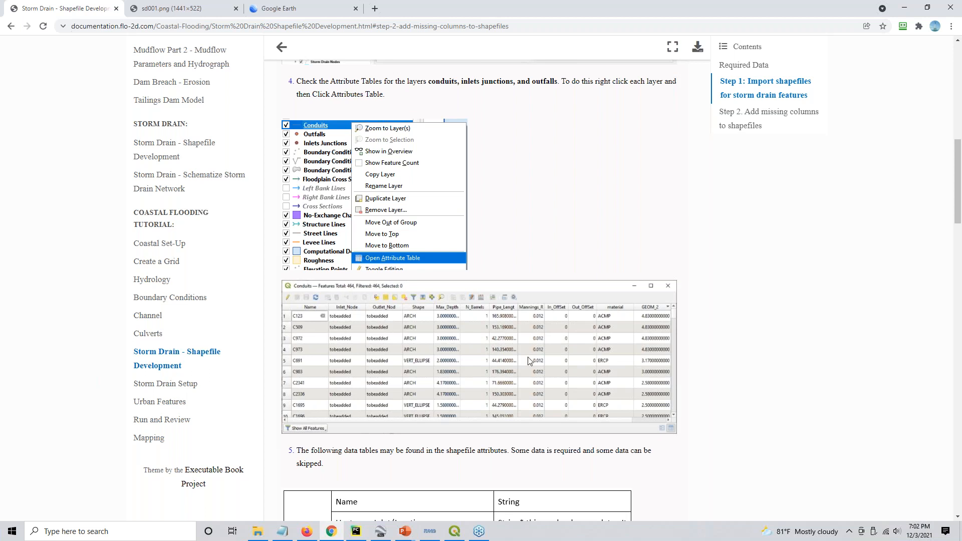
{"action": "scroll", "coordinate": [531, 360], "scroll_direction": "down", "scroll_amount": 3}
{"action": "scroll", "coordinate": [520, 411], "scroll_direction": "down", "scroll_amount": 10}
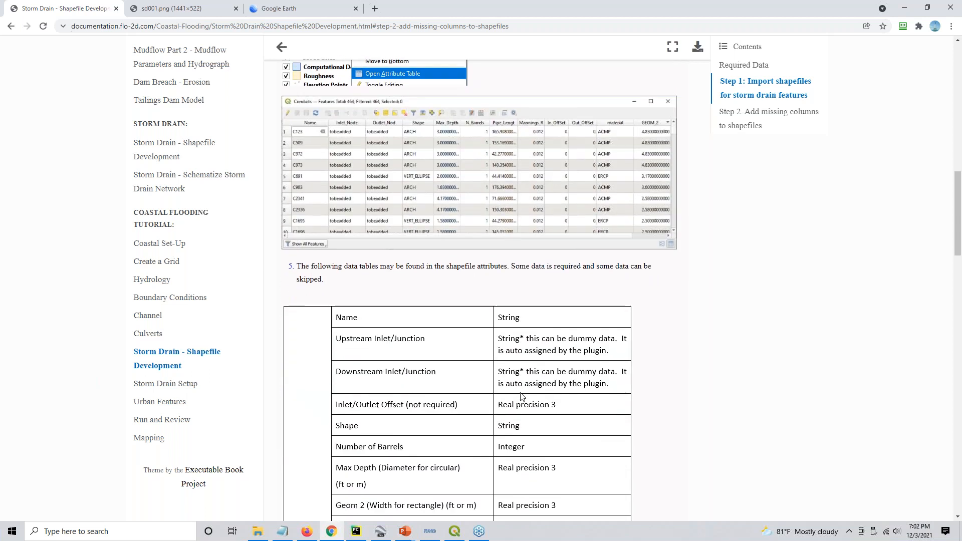
{"action": "scroll", "coordinate": [521, 397], "scroll_direction": "down", "scroll_amount": 10}
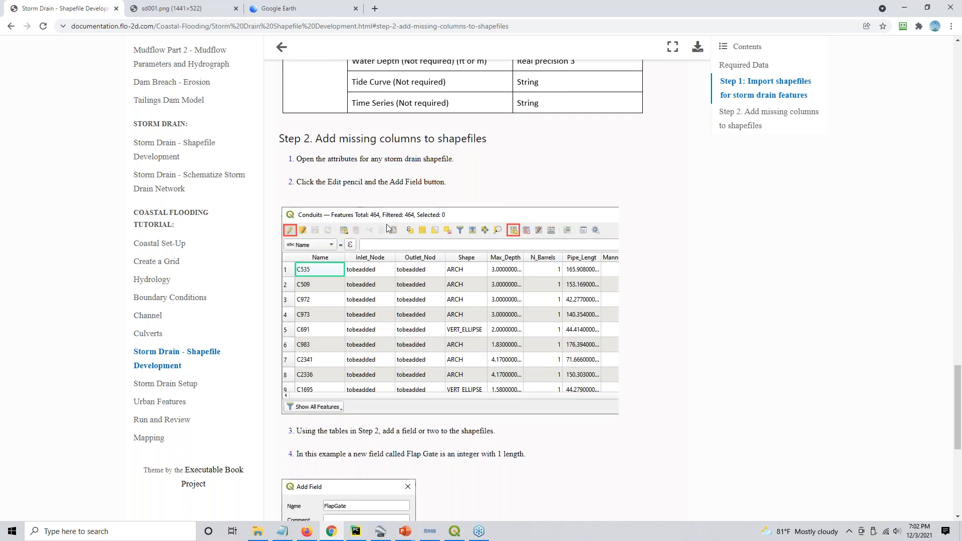
{"action": "scroll", "coordinate": [388, 228], "scroll_direction": "down", "scroll_amount": 7}
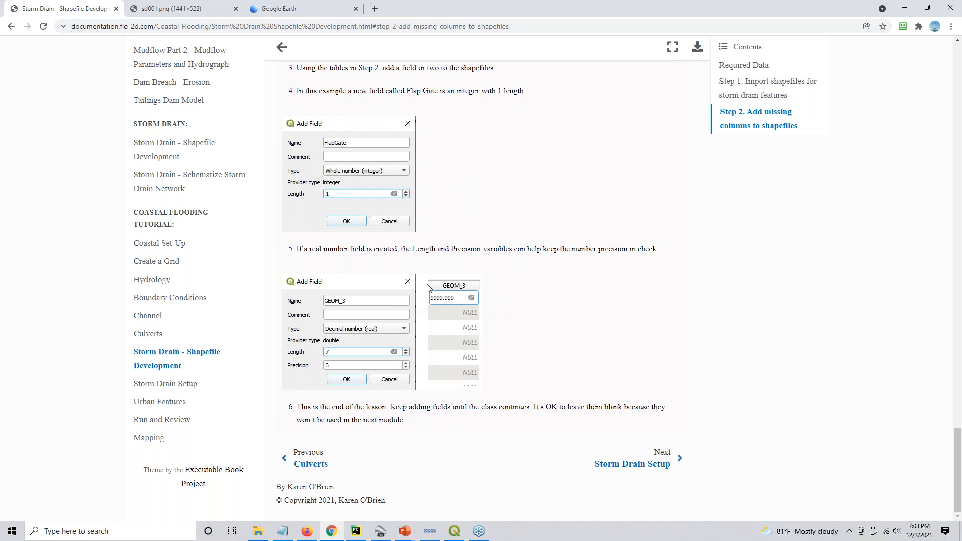
{"action": "scroll", "coordinate": [532, 286], "scroll_direction": "up", "scroll_amount": 2}
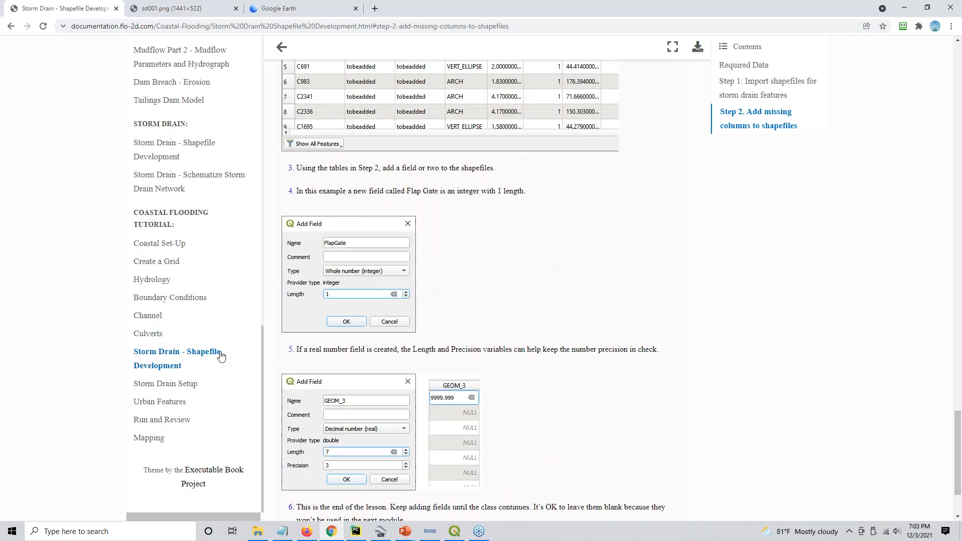
{"action": "scroll", "coordinate": [481, 309], "scroll_direction": "up", "scroll_amount": 1}
{"action": "scroll", "coordinate": [482, 309], "scroll_direction": "up", "scroll_amount": 2}
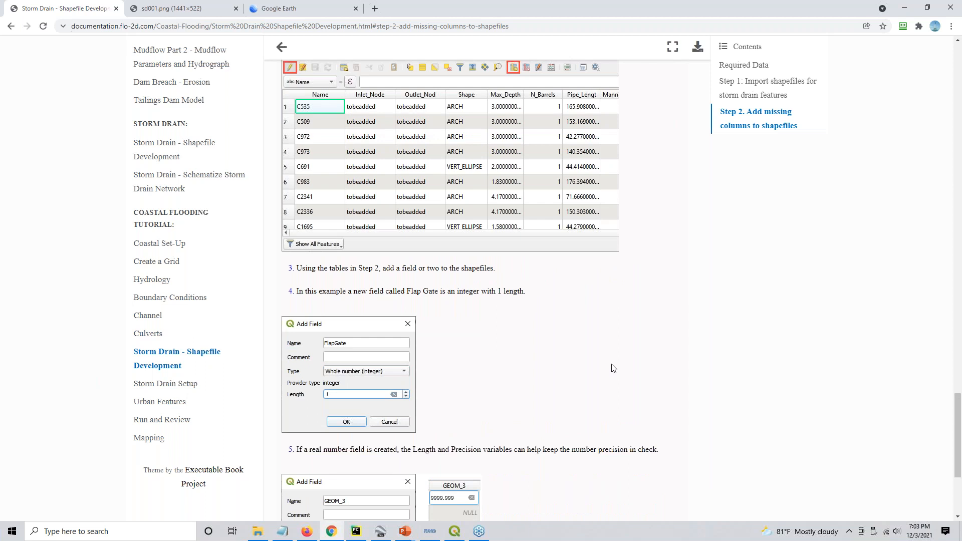
{"action": "left_click_drag", "start_coordinate": [957, 410], "coordinate": [956, 60]}
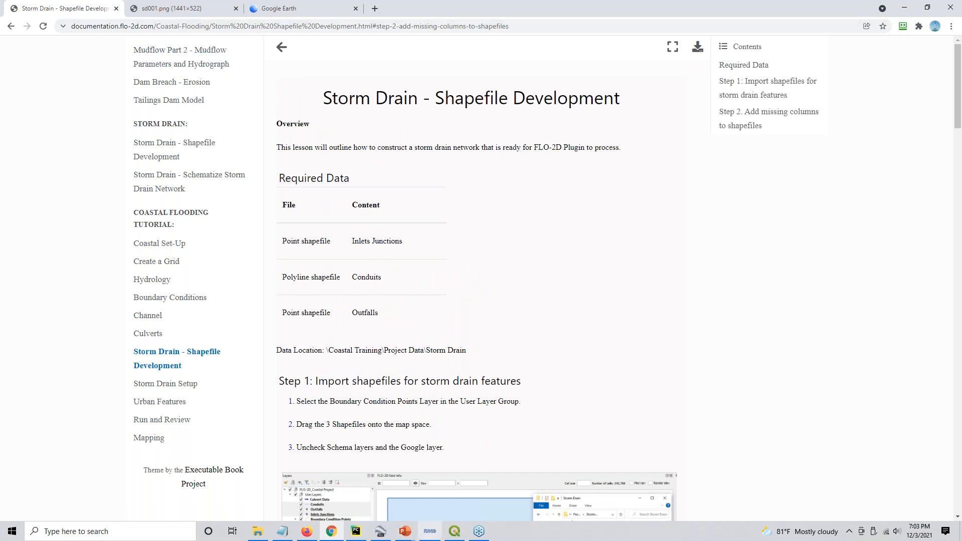
Step: Switch to QGIS and hide the Google Satellite layer and the Schematic Layers group
{"action": "left_click", "coordinate": [457, 533]}
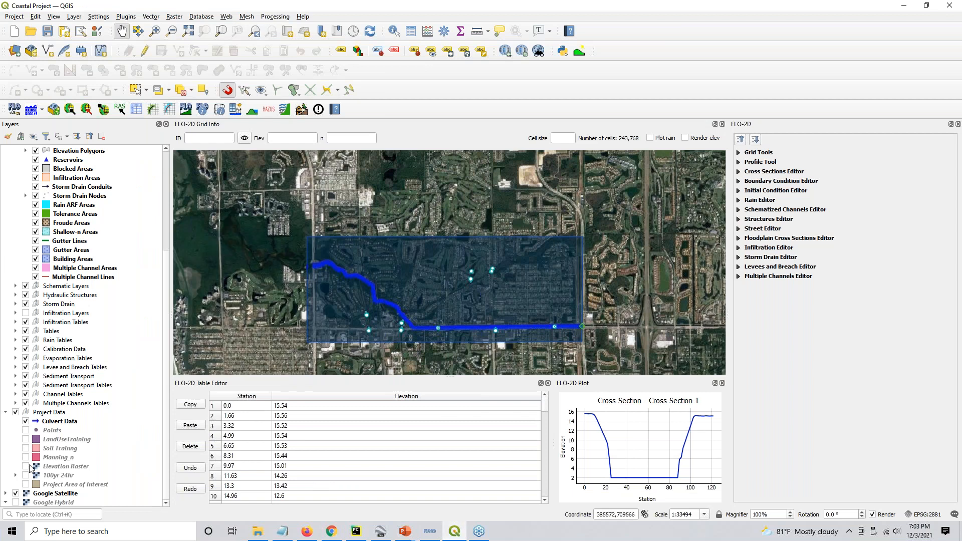
{"action": "left_click", "coordinate": [15, 494]}
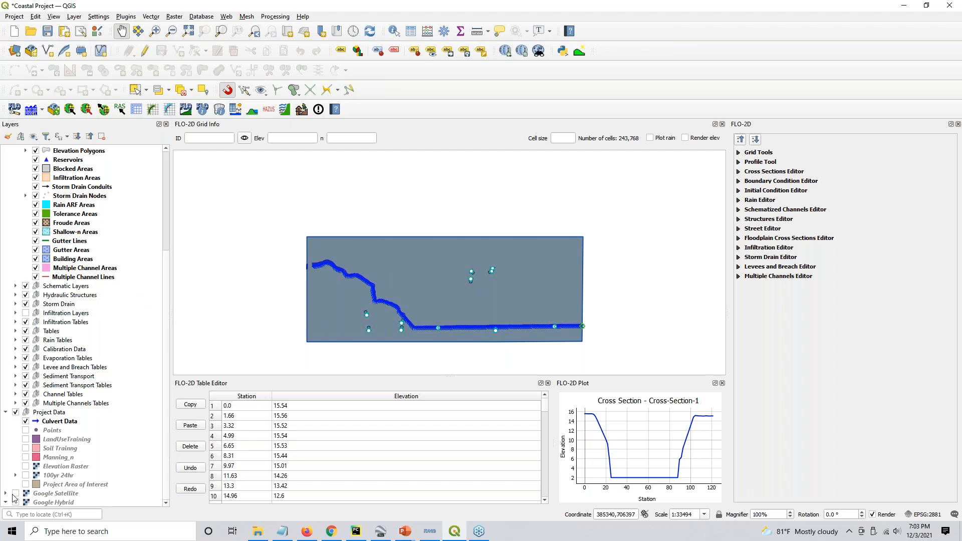
{"action": "left_click", "coordinate": [26, 286]}
{"action": "left_click", "coordinate": [26, 286]}
{"action": "left_click", "coordinate": [26, 286]}
{"action": "left_click", "coordinate": [25, 286]}
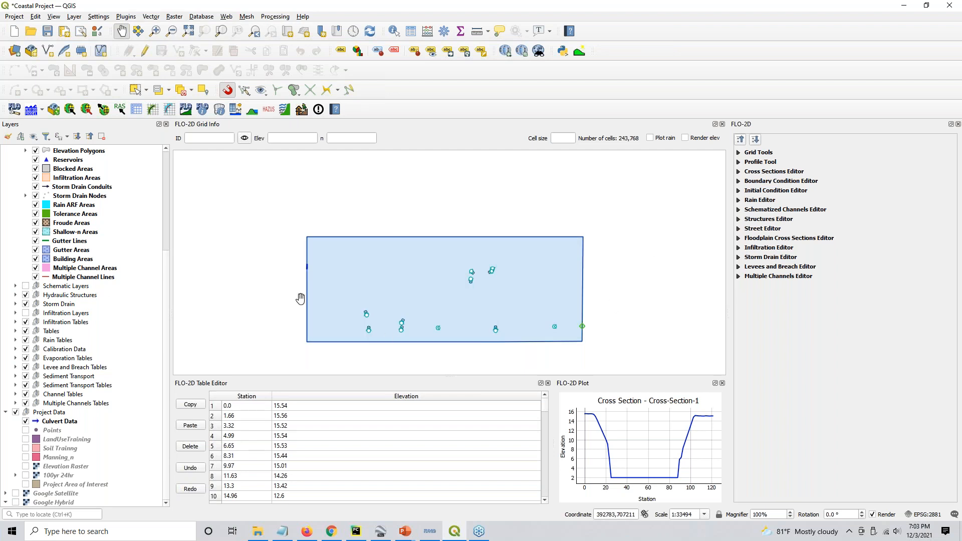
Step: Make Boundary Condition Lines in User Layers the active layer, and open the Storm Drain folder under Coastal Training's Project Data in File Explorer
{"action": "scroll", "coordinate": [50, 259], "scroll_direction": "up", "scroll_amount": 5}
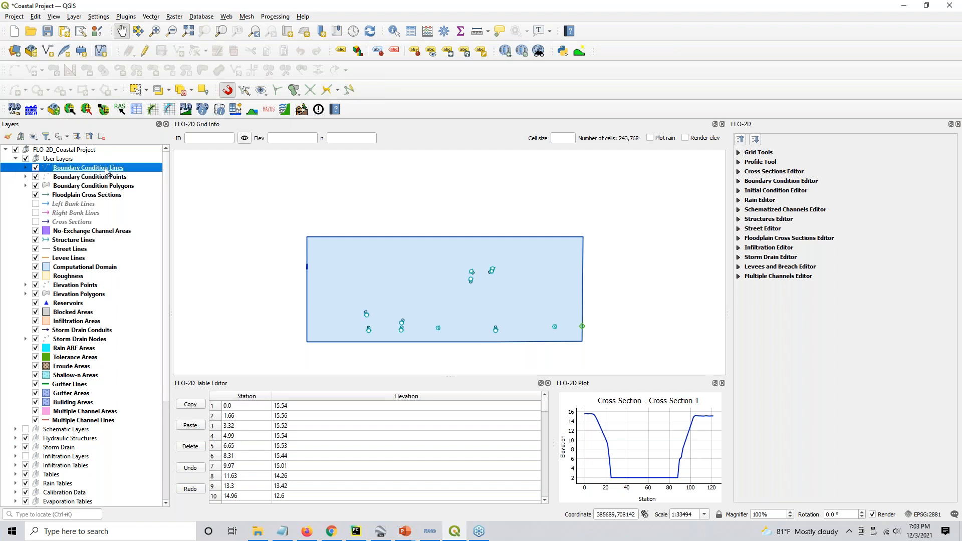
{"action": "left_click_drag", "start_coordinate": [961, 80], "coordinate": [569, 119]}
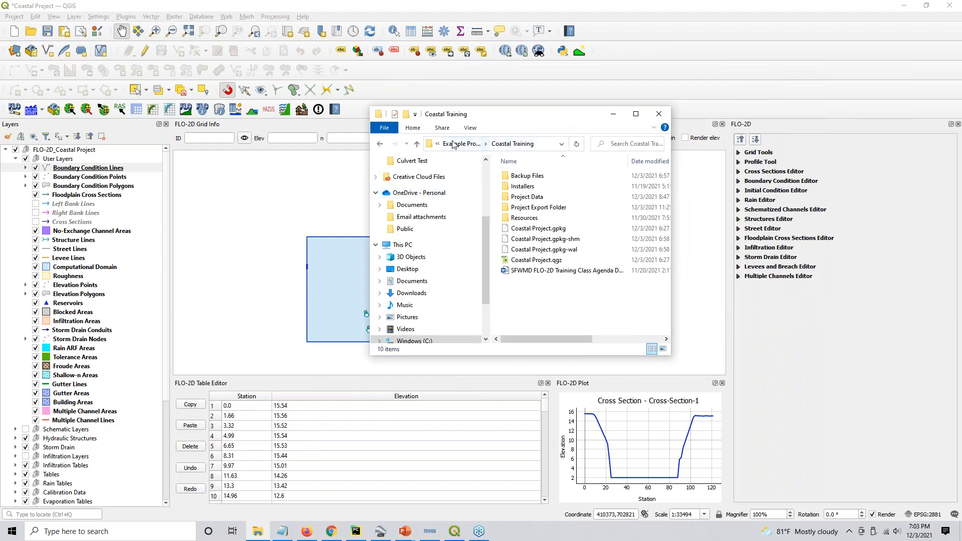
{"action": "scroll", "coordinate": [425, 201], "scroll_direction": "up", "scroll_amount": 3}
{"action": "left_click", "coordinate": [430, 194]}
{"action": "double_click", "coordinate": [541, 199]}
{"action": "left_click", "coordinate": [528, 261]}
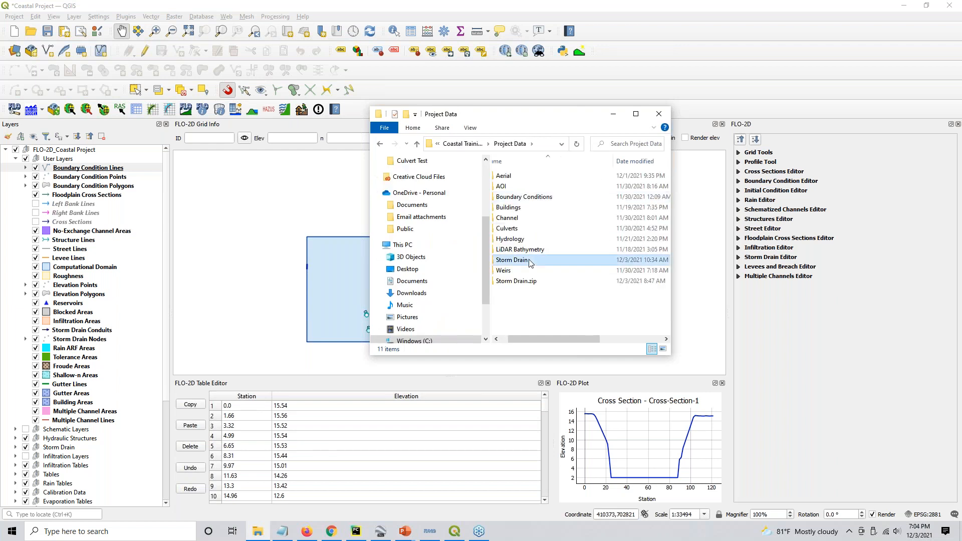
{"action": "double_click", "coordinate": [529, 261]}
Step: Add Conduits.shp, Inlets Junctions.shp and Outfalls.shp from the Storm Drain folder to the QGIS map and clear the folder window away
{"action": "left_click", "coordinate": [546, 218]}
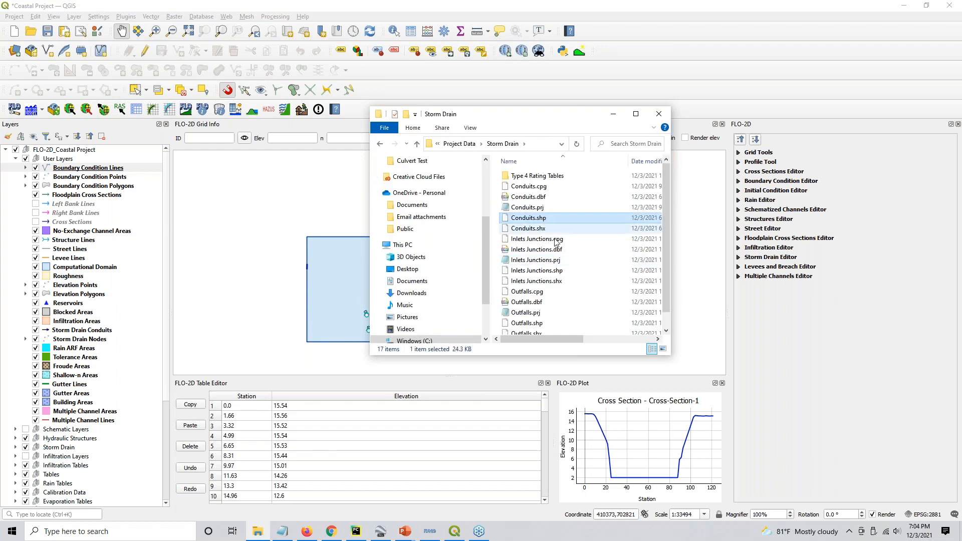
{"action": "left_click", "coordinate": [556, 271], "text": "ctrl"}
{"action": "scroll", "coordinate": [556, 273], "scroll_direction": "down", "scroll_amount": 1}
{"action": "left_click", "coordinate": [526, 308], "text": "ctrl"}
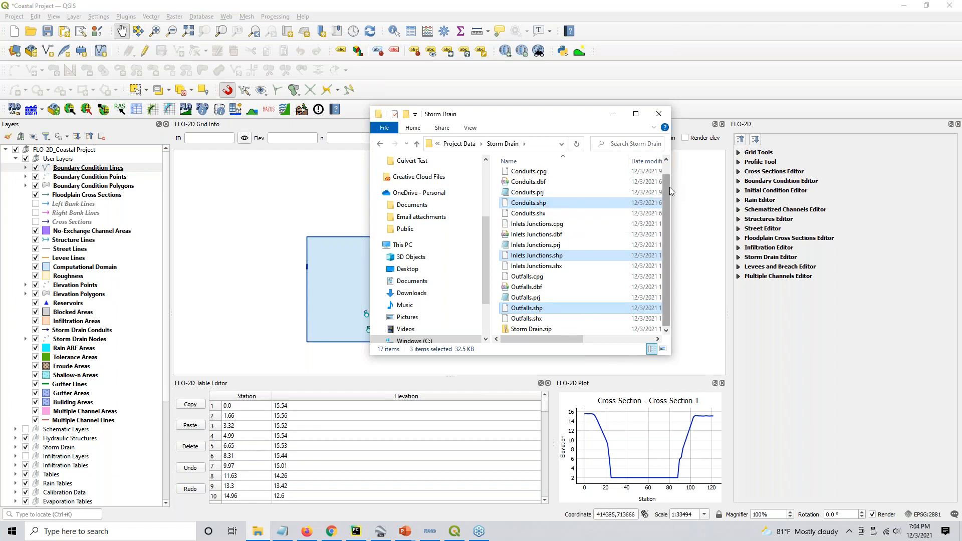
{"action": "left_click_drag", "start_coordinate": [672, 191], "coordinate": [835, 184]}
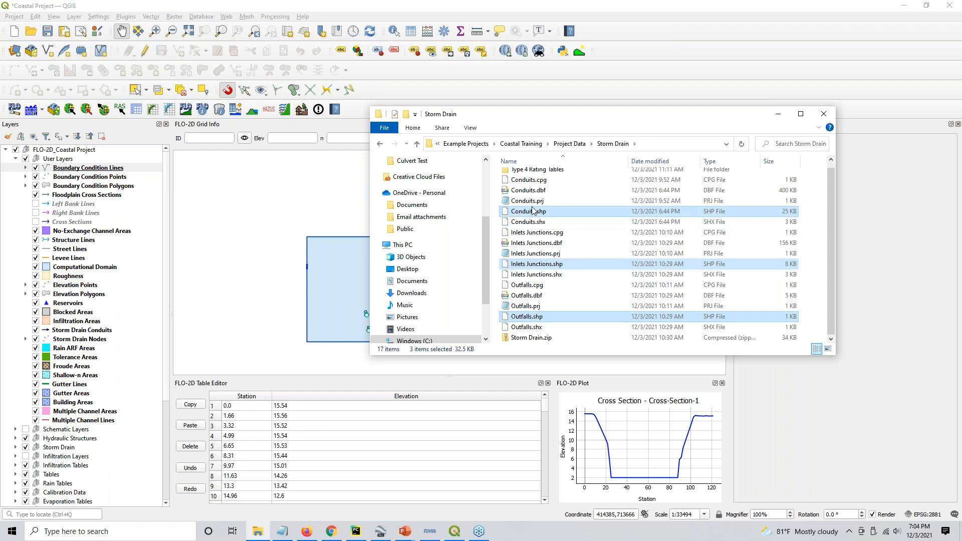
{"action": "left_click_drag", "start_coordinate": [532, 213], "coordinate": [254, 238]}
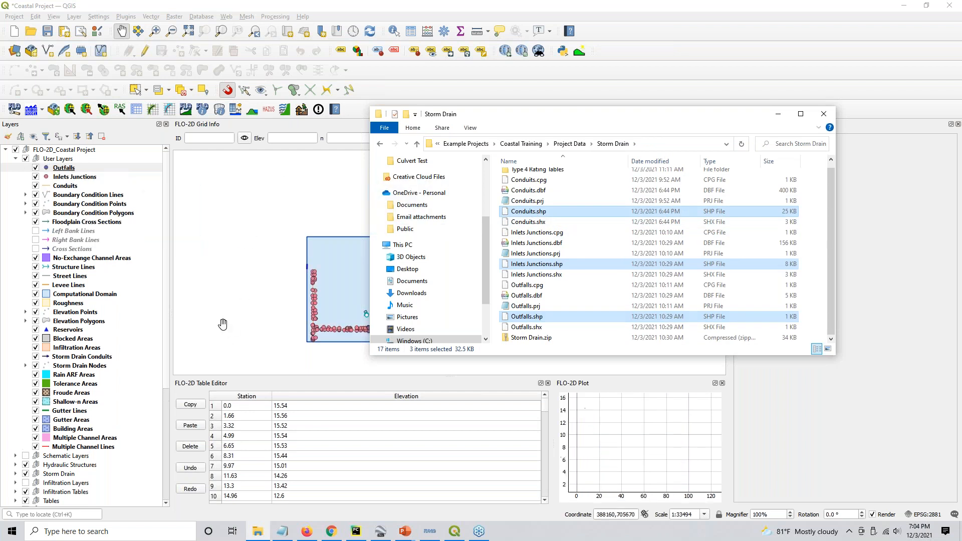
{"action": "left_click_drag", "start_coordinate": [670, 119], "coordinate": [671, 139]}
{"action": "left_click_drag", "start_coordinate": [591, 141], "coordinate": [961, 146]}
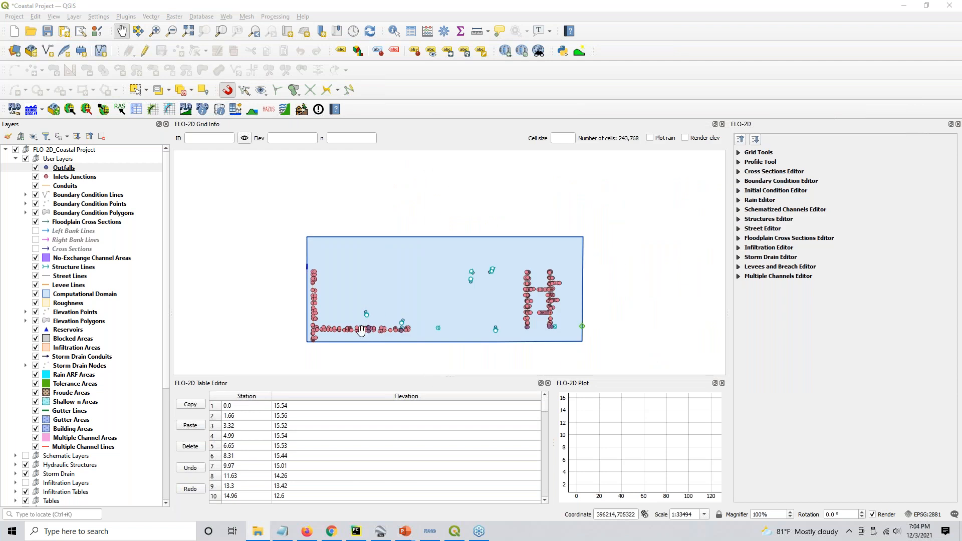
Step: Examine the imported inlets, conduits and outfalls across the computational domain
{"action": "scroll", "coordinate": [361, 331], "scroll_direction": "up", "scroll_amount": 1}
{"action": "left_click_drag", "start_coordinate": [424, 332], "coordinate": [347, 356]}
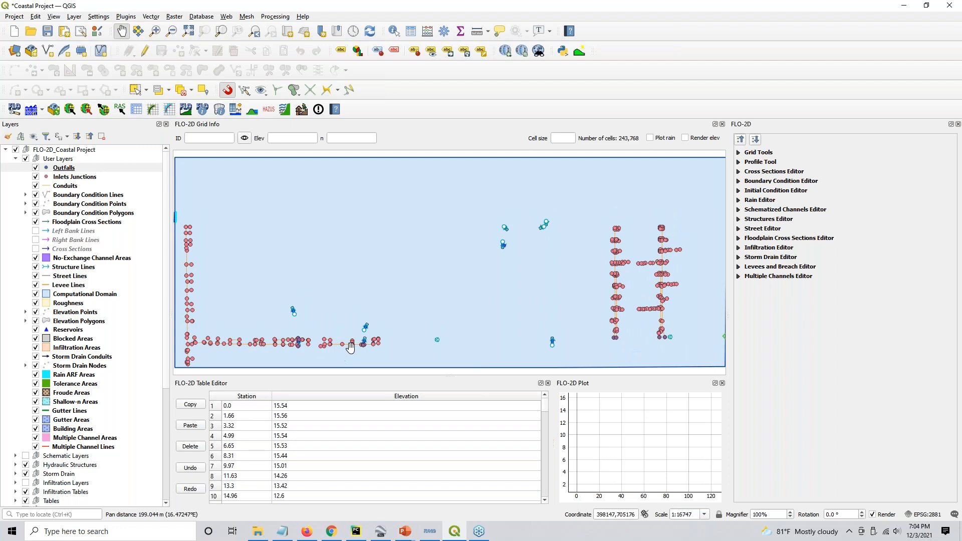
{"action": "scroll", "coordinate": [347, 356], "scroll_direction": "down", "scroll_amount": 1}
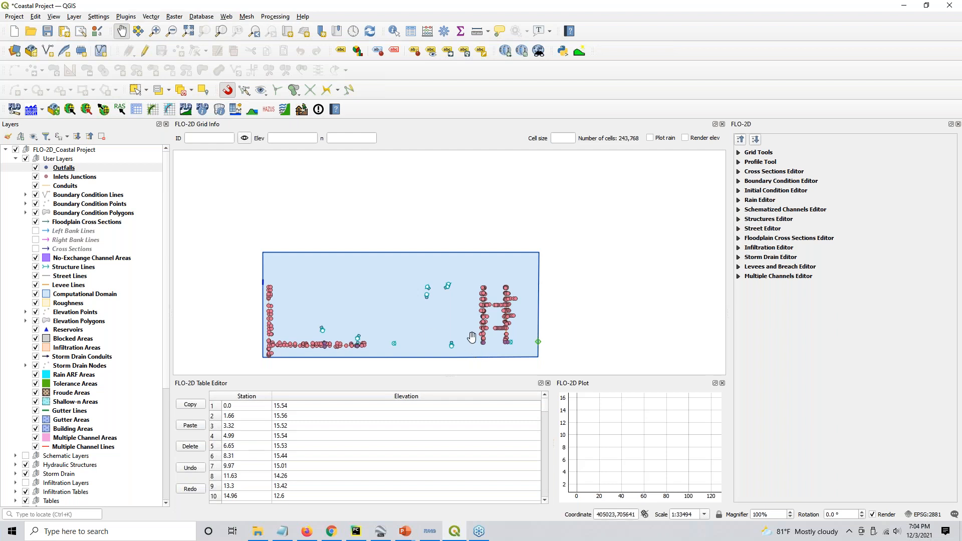
{"action": "scroll", "coordinate": [506, 331], "scroll_direction": "up", "scroll_amount": 1}
{"action": "left_click_drag", "start_coordinate": [423, 307], "coordinate": [577, 289]}
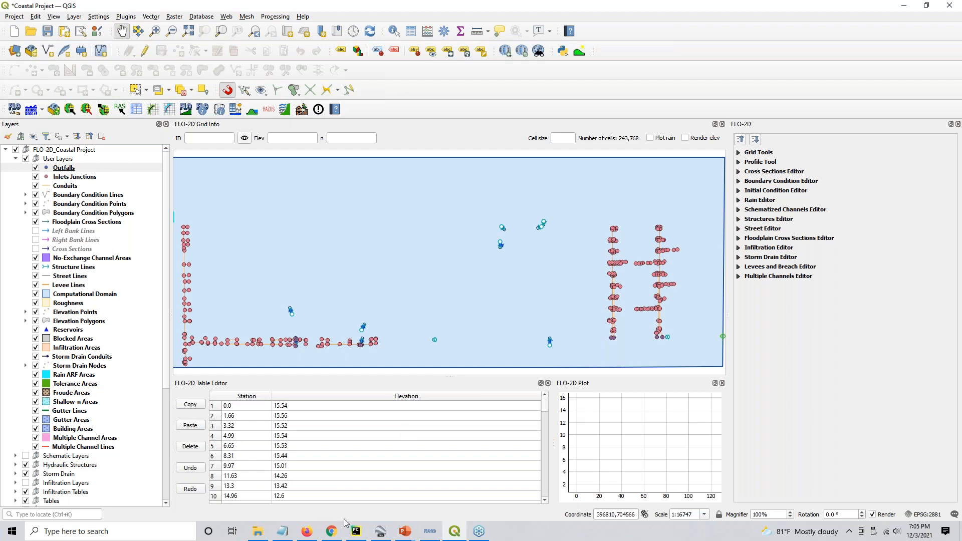
Step: Check the lesson in Chrome for the instructions on opening the storm drain layers' attribute tables, and return to QGIS
{"action": "left_click", "coordinate": [329, 532]}
{"action": "scroll", "coordinate": [441, 320], "scroll_direction": "down", "scroll_amount": 5}
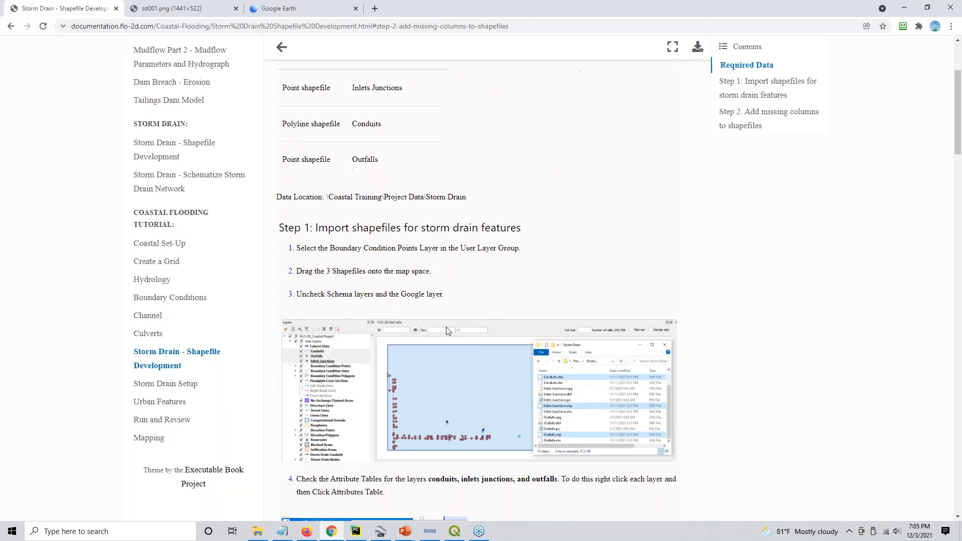
{"action": "scroll", "coordinate": [428, 299], "scroll_direction": "down", "scroll_amount": 4}
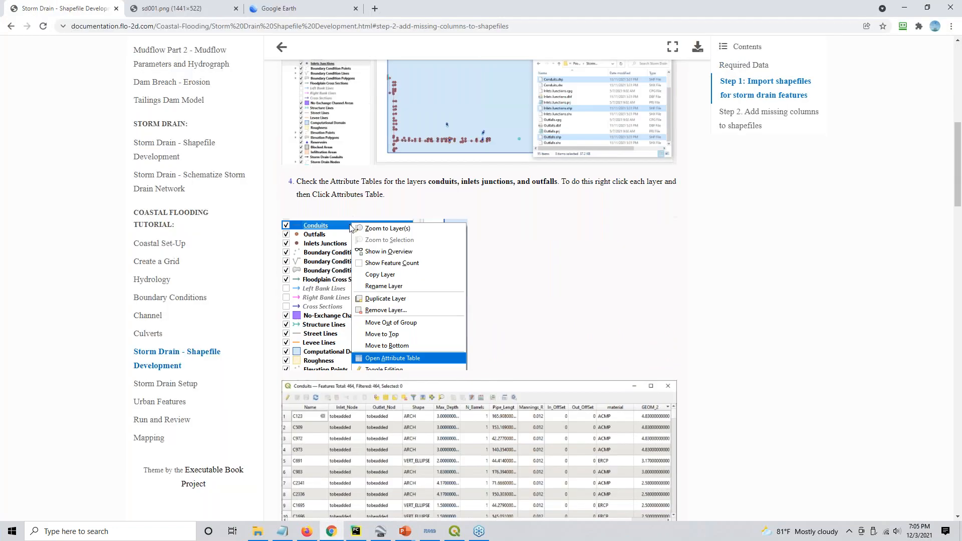
{"action": "scroll", "coordinate": [350, 222], "scroll_direction": "down", "scroll_amount": 3}
{"action": "left_click", "coordinate": [903, 8]}
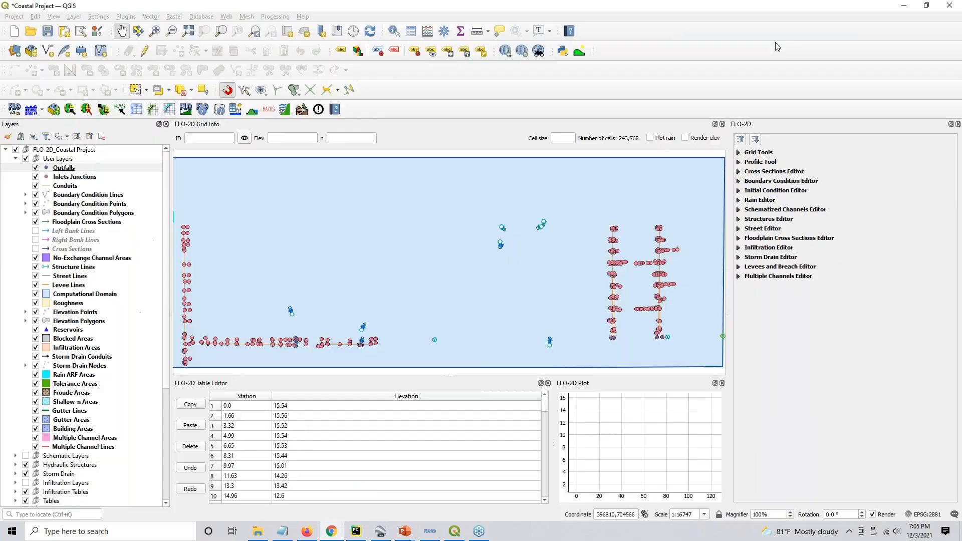
Step: Open the Conduits layer's attribute table and look over the Name, Inlet_Node, Outlet_Nod and Shape fields
{"action": "right_click", "coordinate": [65, 188]}
{"action": "left_click", "coordinate": [96, 322]}
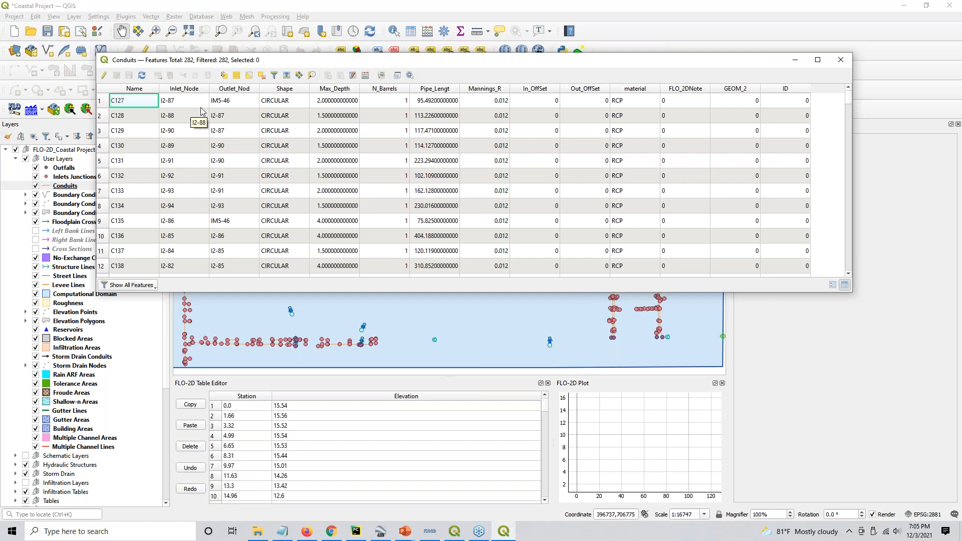
{"action": "left_click", "coordinate": [176, 104]}
{"action": "left_click", "coordinate": [184, 101]}
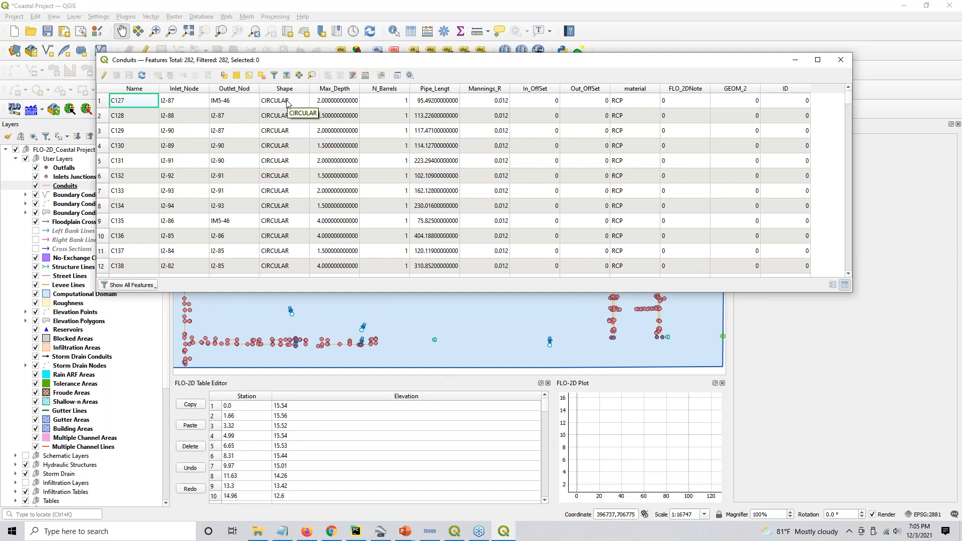
{"action": "left_click", "coordinate": [122, 103]}
{"action": "key", "text": "ctrl"}
{"action": "key", "text": "ctrl"}
{"action": "scroll", "coordinate": [281, 108], "scroll_direction": "down", "scroll_amount": 1}
Step: Sort the conduits by Shape in descending order and review the dimensions of the VERT_ELLIPSE conduits
{"action": "left_click", "coordinate": [276, 90]}
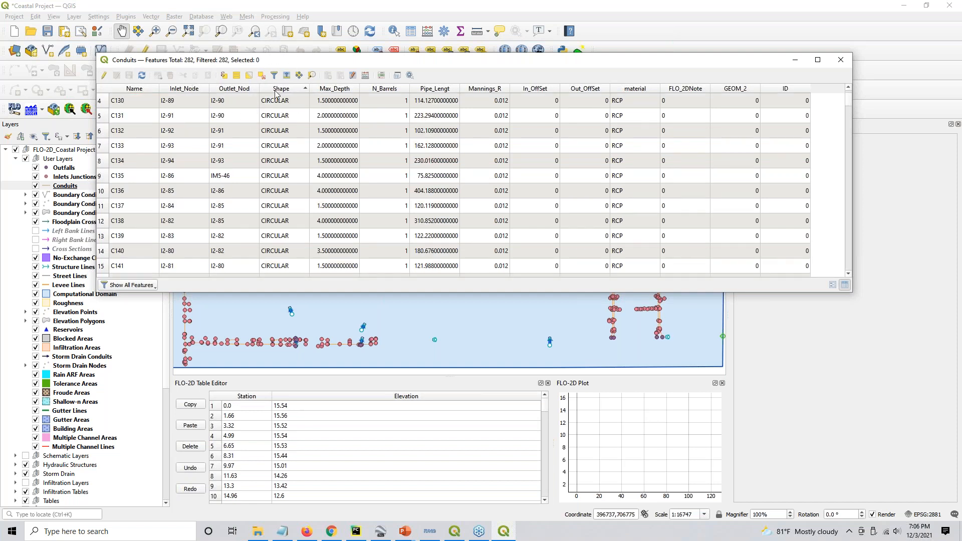
{"action": "left_click", "coordinate": [276, 90]}
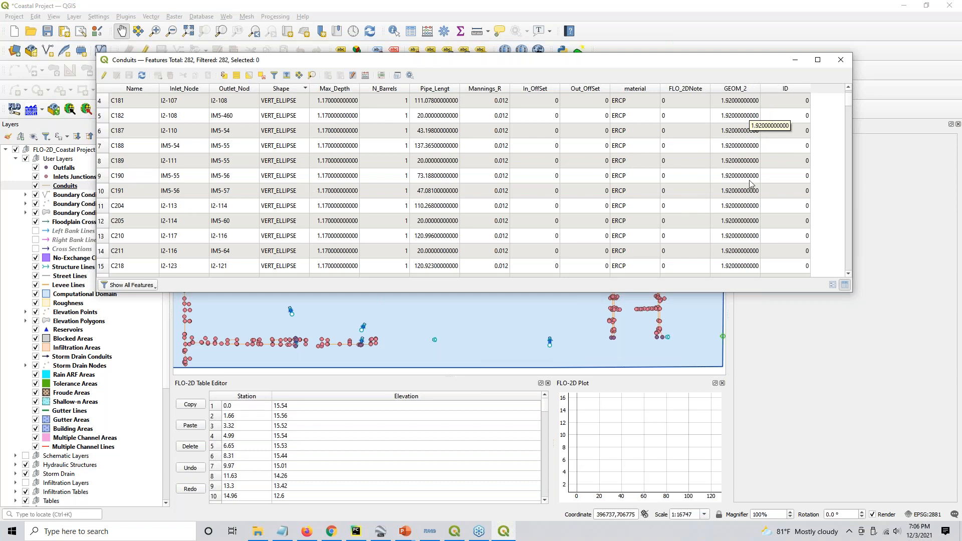
{"action": "scroll", "coordinate": [286, 236], "scroll_direction": "down", "scroll_amount": 2}
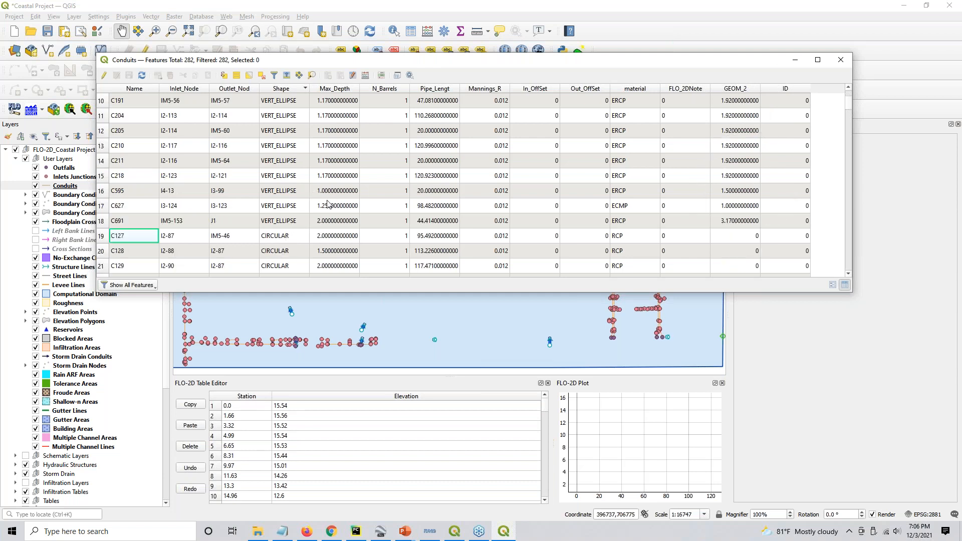
{"action": "key", "text": "ctrl"}
{"action": "key", "text": "ctrl"}
{"action": "key", "text": "ctrl"}
{"action": "scroll", "coordinate": [396, 108], "scroll_direction": "up", "scroll_amount": 3}
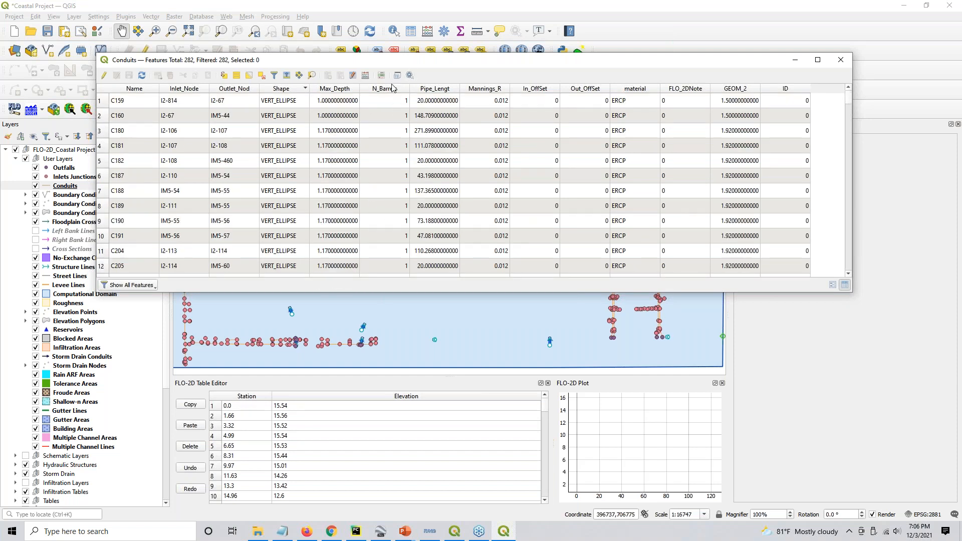
Step: Sort the conduits by N_Barrels to examine those with multiple barrels
{"action": "left_click", "coordinate": [390, 90]}
{"action": "left_click", "coordinate": [388, 90]}
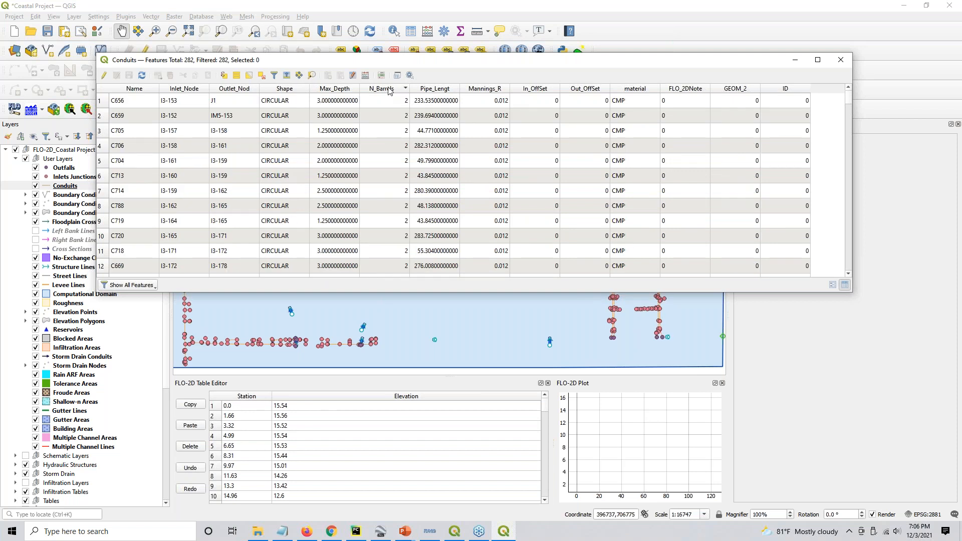
{"action": "left_click", "coordinate": [389, 90]}
{"action": "left_click", "coordinate": [389, 91]}
Step: Sort the conduits by ascending Pipe_Lengt, enable editing, and select every row whose pipe length is 20
{"action": "left_click", "coordinate": [444, 90]}
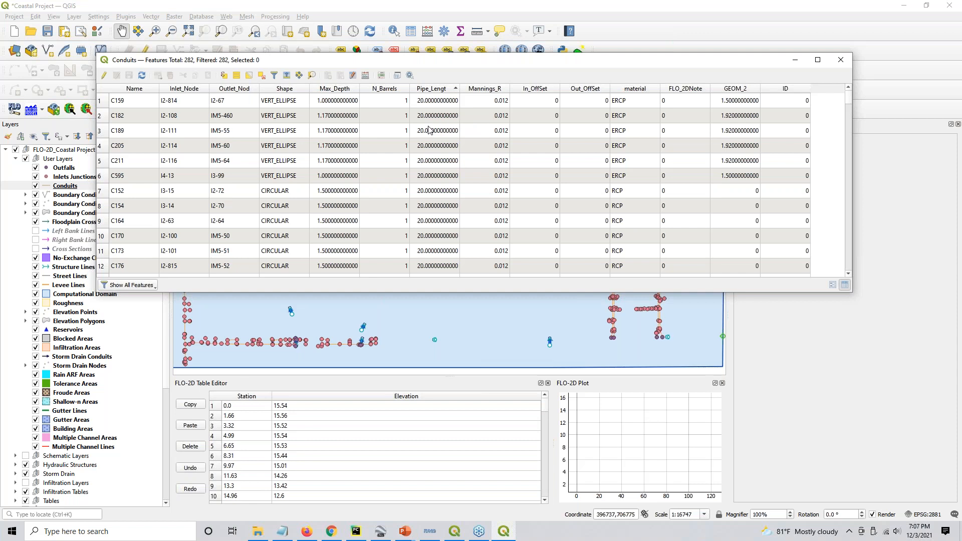
{"action": "left_click", "coordinate": [102, 75]}
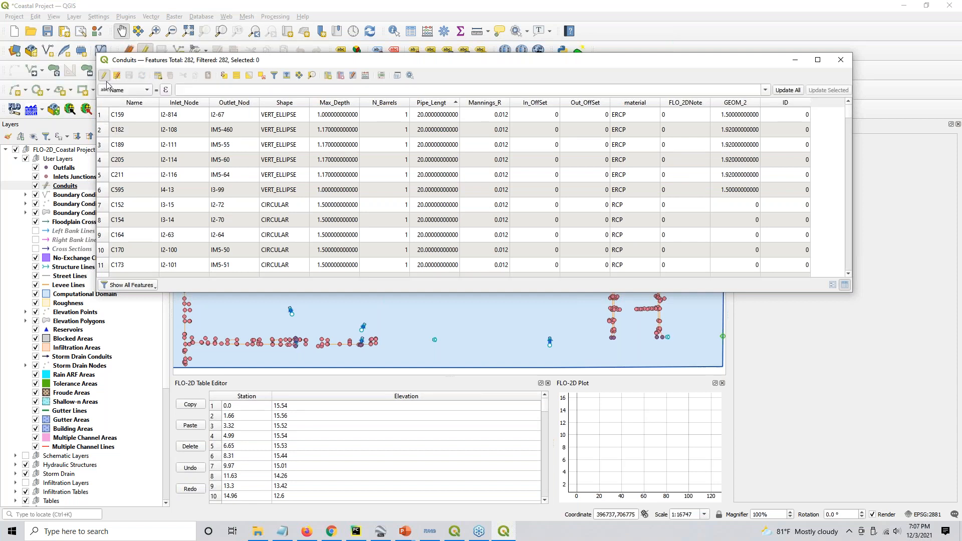
{"action": "left_click", "coordinate": [99, 116]}
{"action": "scroll", "coordinate": [115, 206], "scroll_direction": "down", "scroll_amount": 6}
{"action": "scroll", "coordinate": [115, 205], "scroll_direction": "down", "scroll_amount": 4}
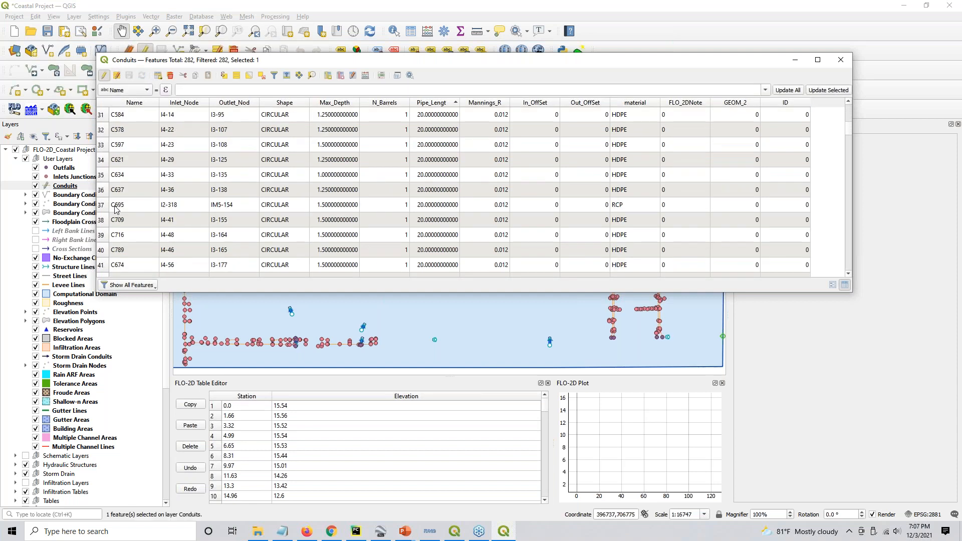
{"action": "scroll", "coordinate": [439, 165], "scroll_direction": "down", "scroll_amount": 4}
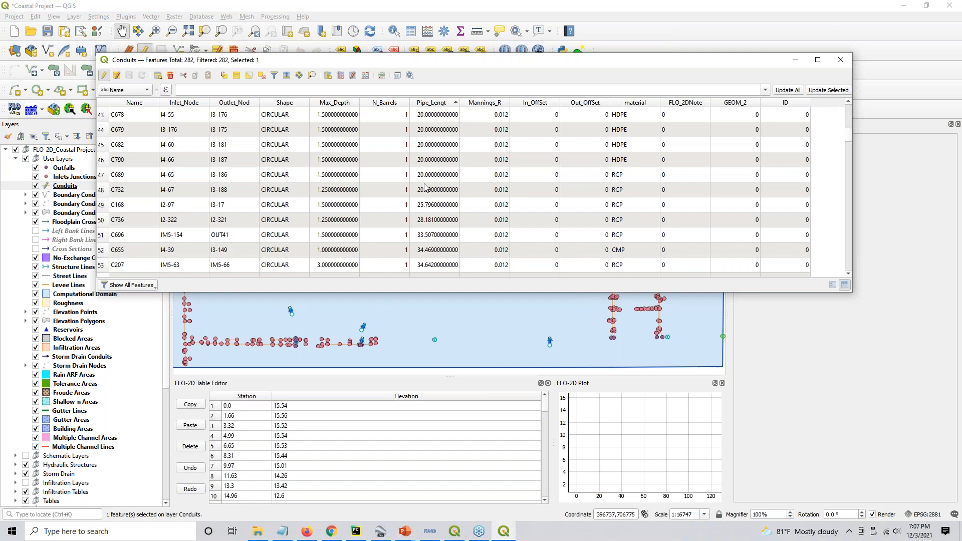
{"action": "left_click", "coordinate": [104, 191], "text": "shift"}
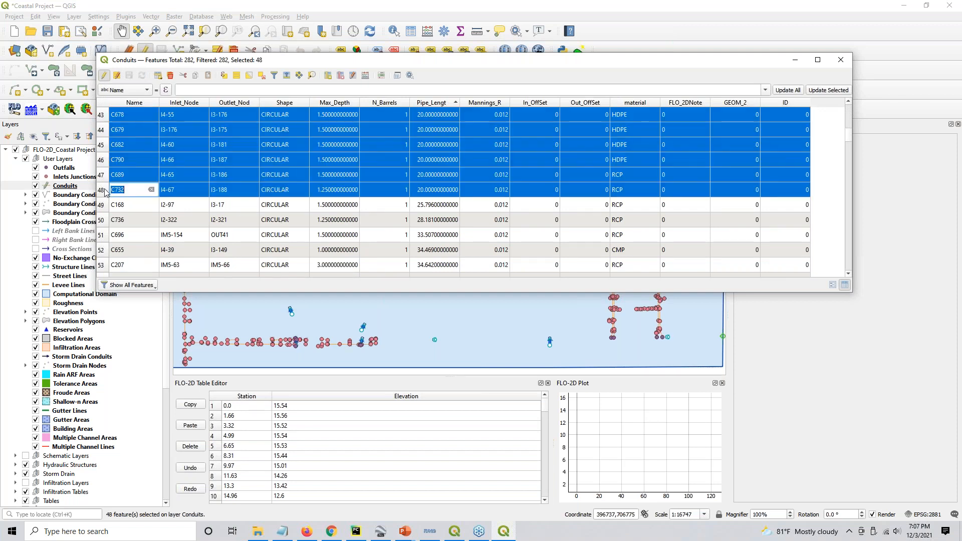
Step: Set Pipe_Lengt to 20 for the selected conduits only, save the edits and stop editing
{"action": "left_click", "coordinate": [122, 90]}
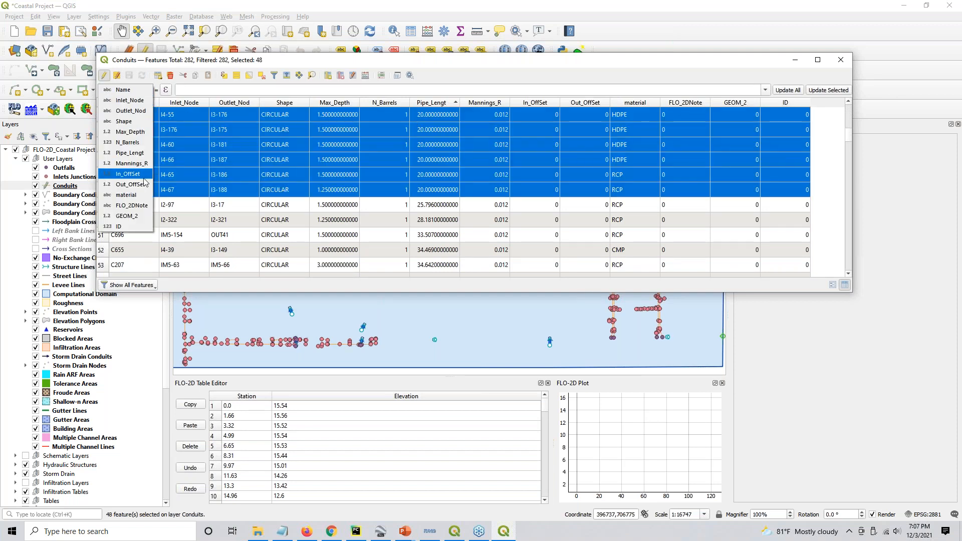
{"action": "left_click", "coordinate": [134, 153]}
{"action": "left_click", "coordinate": [194, 90]}
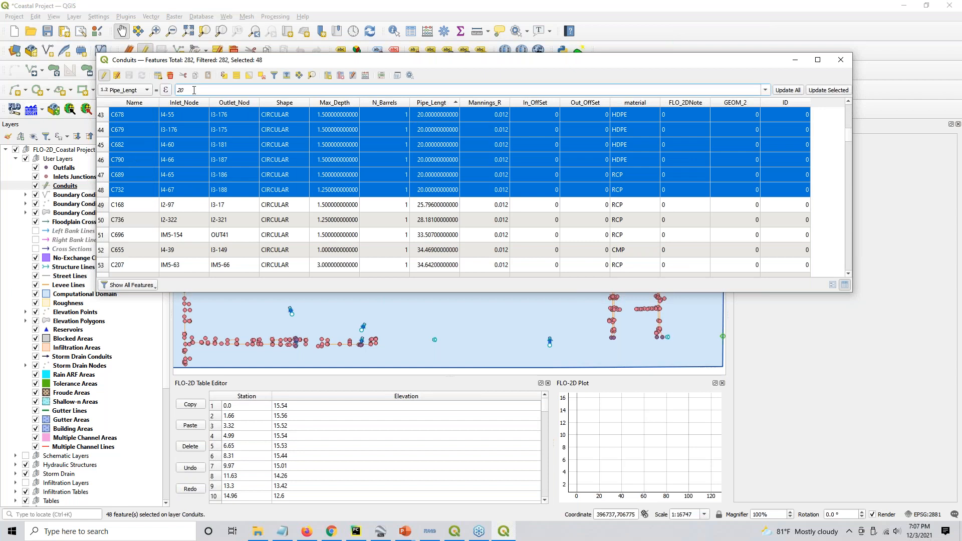
{"action": "left_click", "coordinate": [822, 92]}
{"action": "left_click", "coordinate": [129, 76]}
{"action": "left_click", "coordinate": [104, 75]}
Step: Review the Mannings_R, In_OffSet and Out_OffSet values in the Conduits table
{"action": "scroll", "coordinate": [483, 146], "scroll_direction": "up", "scroll_amount": 2}
{"action": "scroll", "coordinate": [483, 145], "scroll_direction": "up", "scroll_amount": 1}
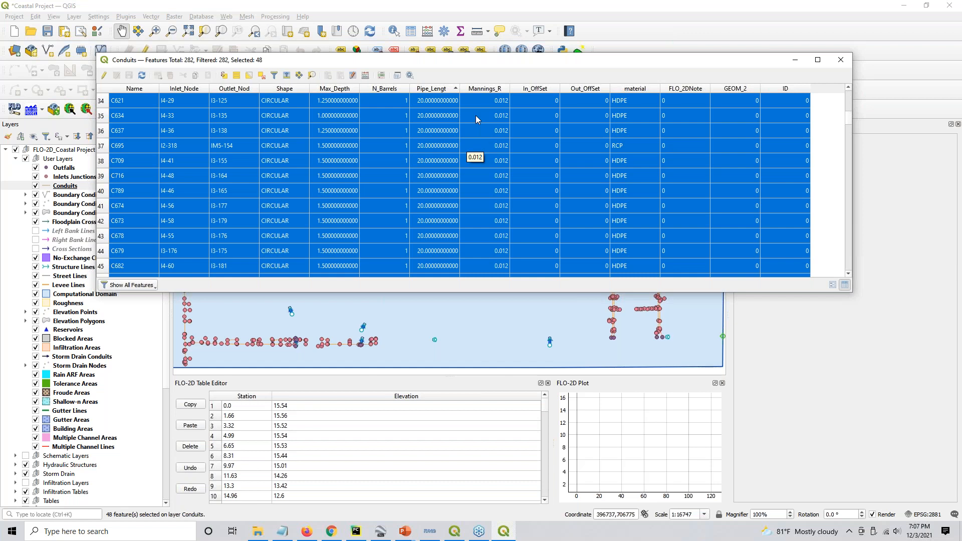
{"action": "left_click", "coordinate": [527, 101]}
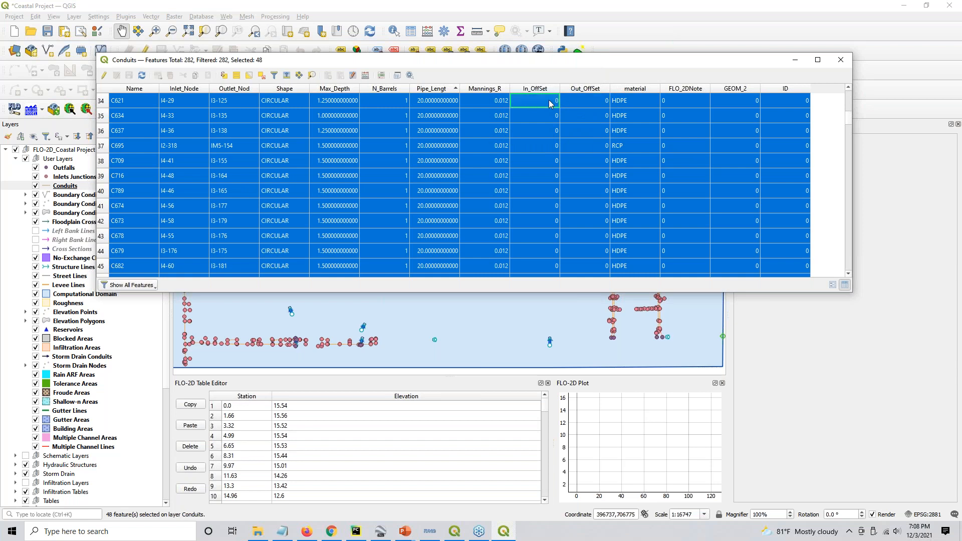
{"action": "left_click", "coordinate": [576, 104]}
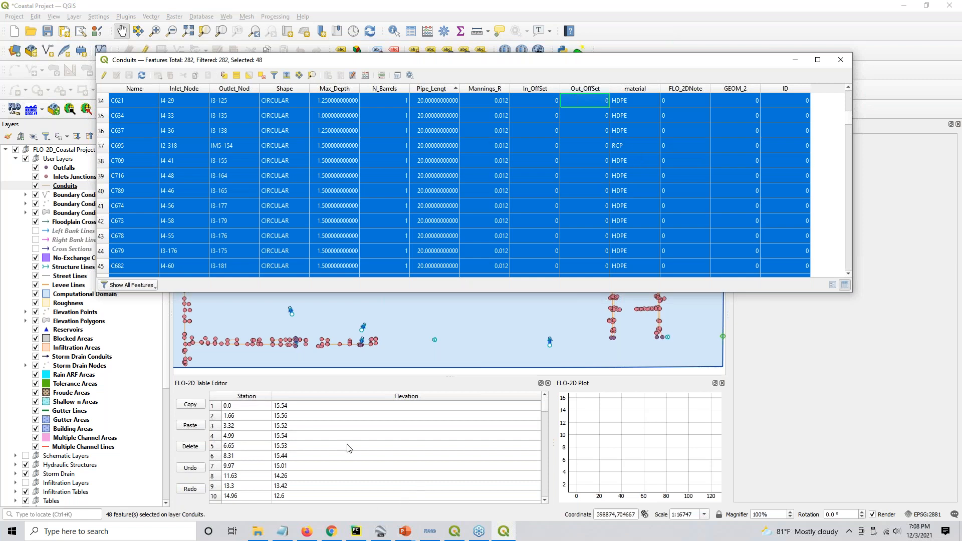
Step: Read the required CONDUITS fields and data types in the Chrome lesson, and return to the Conduits table in QGIS
{"action": "left_click", "coordinate": [331, 531]}
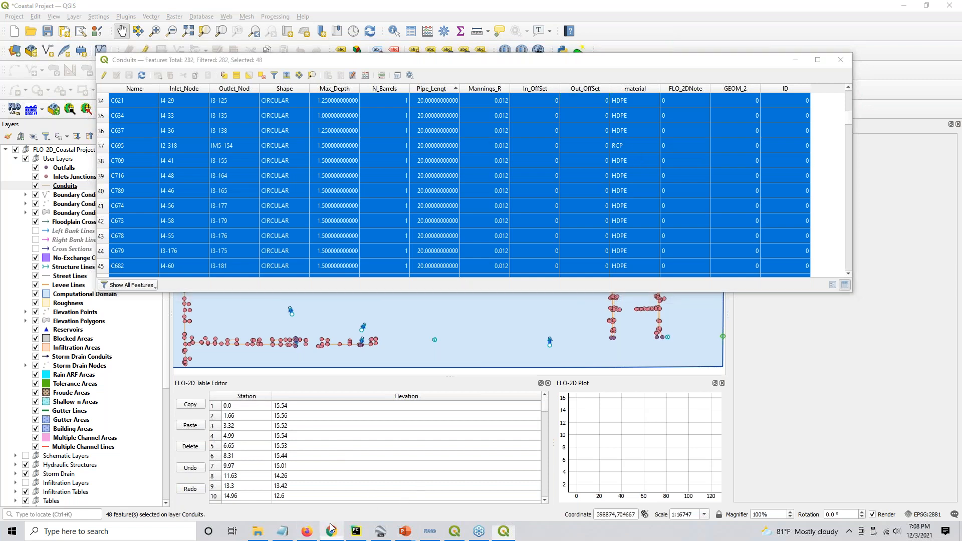
{"action": "scroll", "coordinate": [354, 301], "scroll_direction": "down", "scroll_amount": 6}
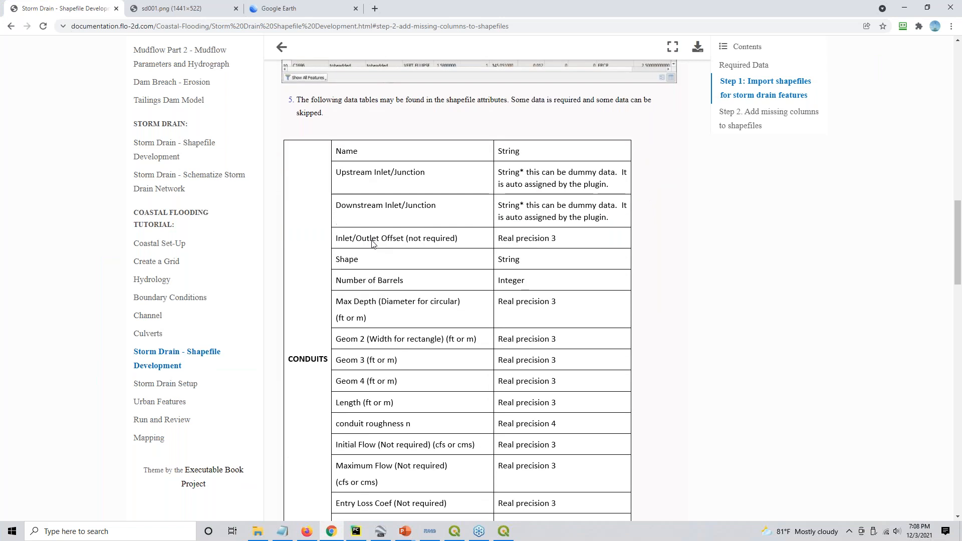
{"action": "scroll", "coordinate": [373, 244], "scroll_direction": "down", "scroll_amount": 2}
{"action": "scroll", "coordinate": [371, 243], "scroll_direction": "up", "scroll_amount": 1}
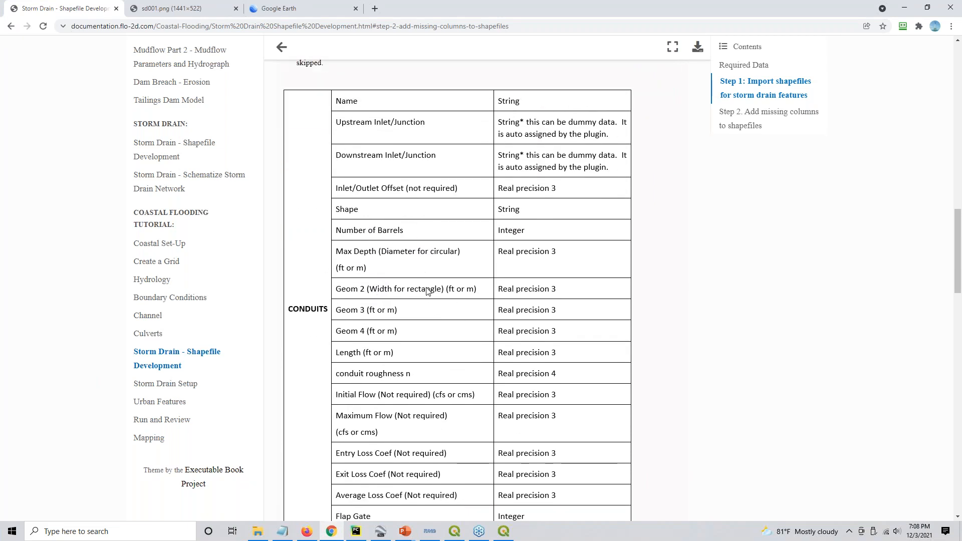
{"action": "scroll", "coordinate": [425, 353], "scroll_direction": "down", "scroll_amount": 1}
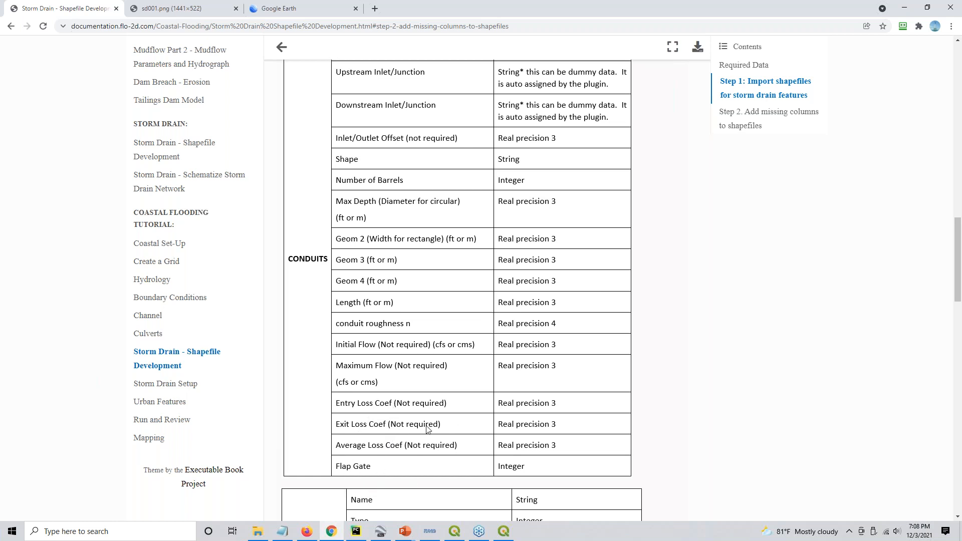
{"action": "left_click", "coordinate": [503, 532]}
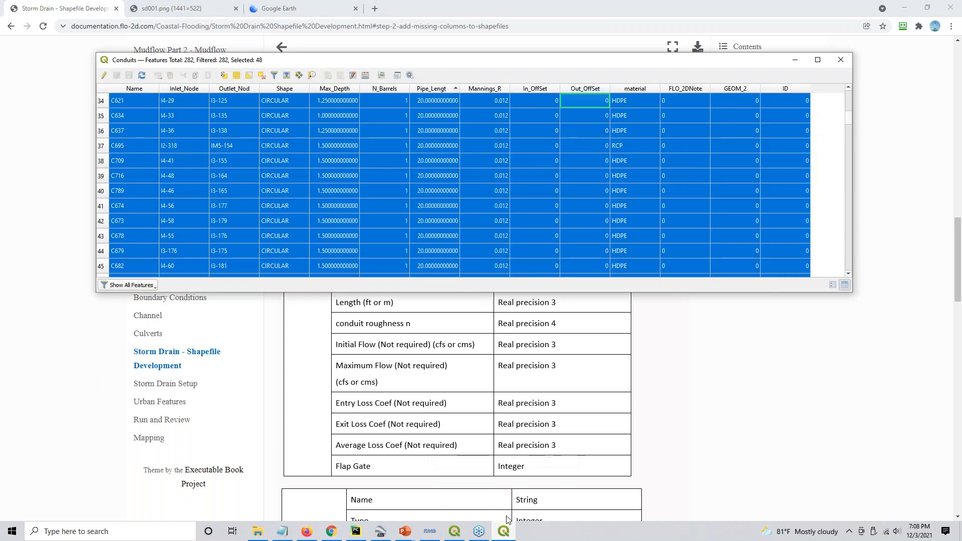
Step: Enable editing on Conduits, clear the row selection, and add a whole number (integer) field named FlapGate with length 1
{"action": "left_click", "coordinate": [103, 75]}
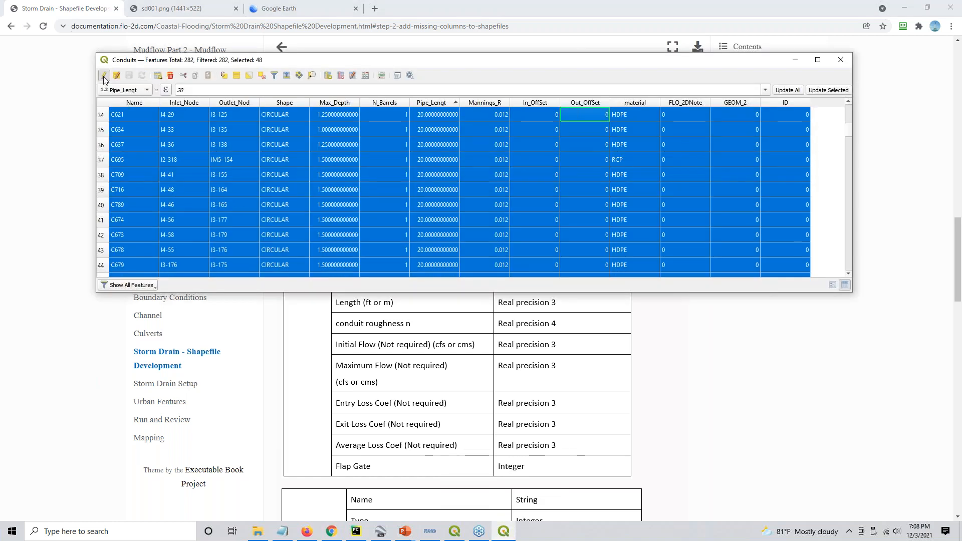
{"action": "left_click", "coordinate": [261, 77]}
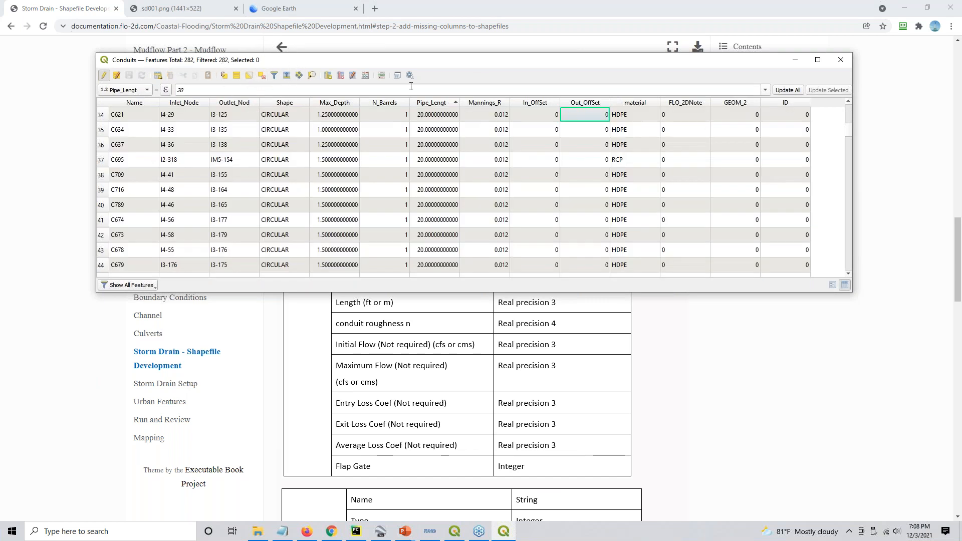
{"action": "left_click", "coordinate": [327, 76]}
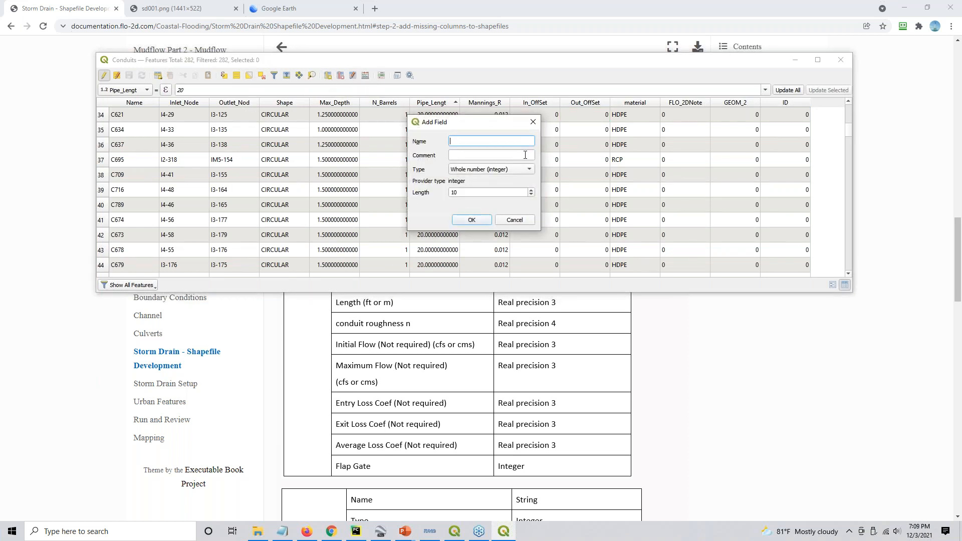
{"action": "type", "text": "FlapGate"}
{"action": "left_click", "coordinate": [487, 170]}
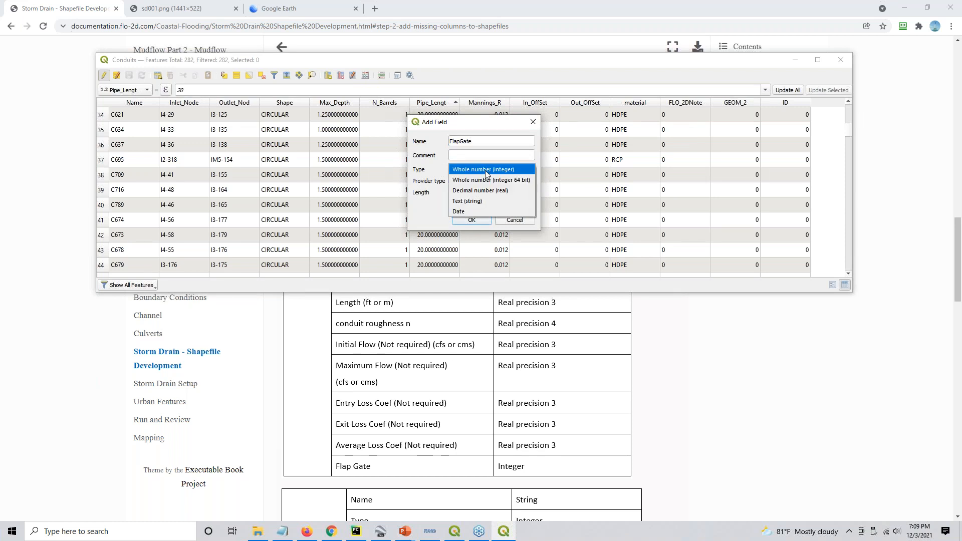
{"action": "left_click", "coordinate": [485, 170]}
{"action": "double_click", "coordinate": [475, 196]}
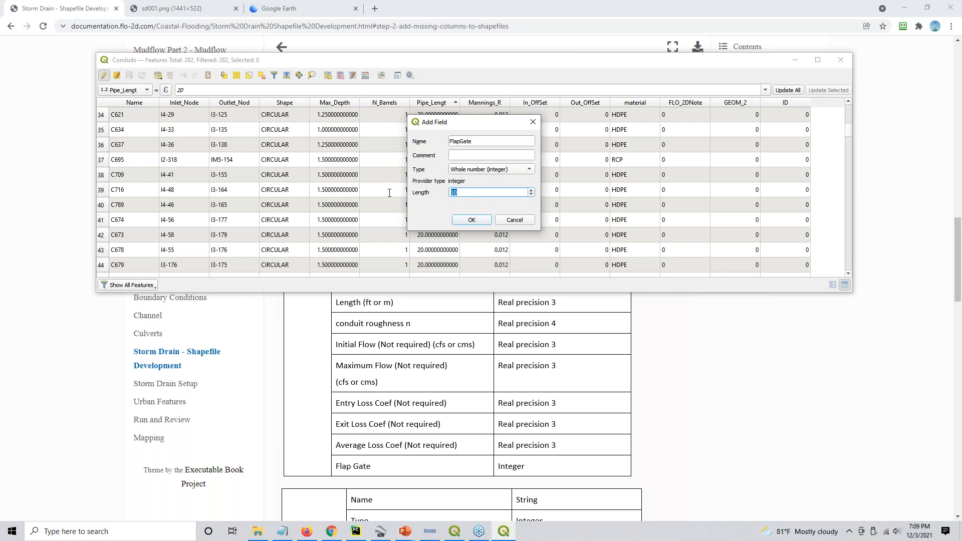
{"action": "type", "text": "1"}
{"action": "left_click", "coordinate": [485, 219]}
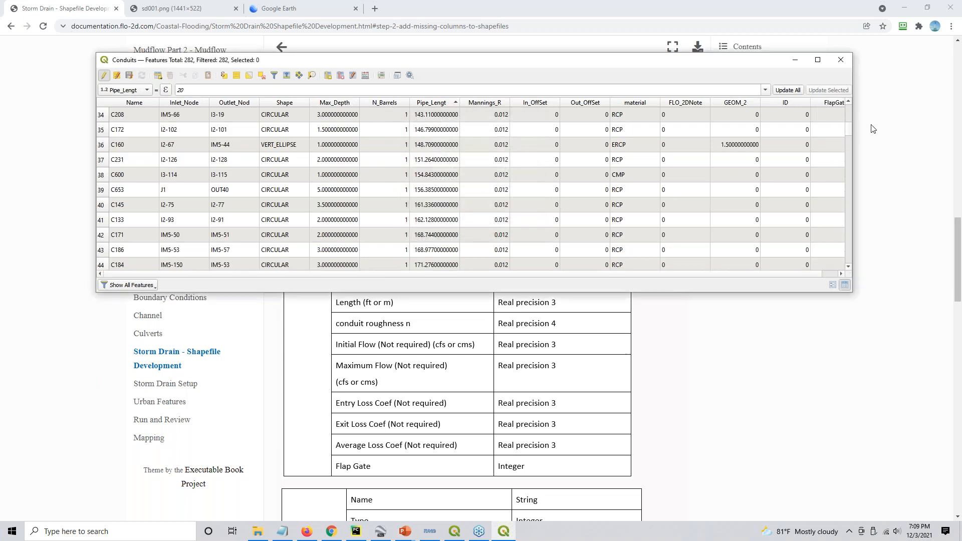
Step: Widen the table to show the FlapGate column and set FlapGate to 0 for all conduits
{"action": "left_click_drag", "start_coordinate": [855, 120], "coordinate": [889, 120]}
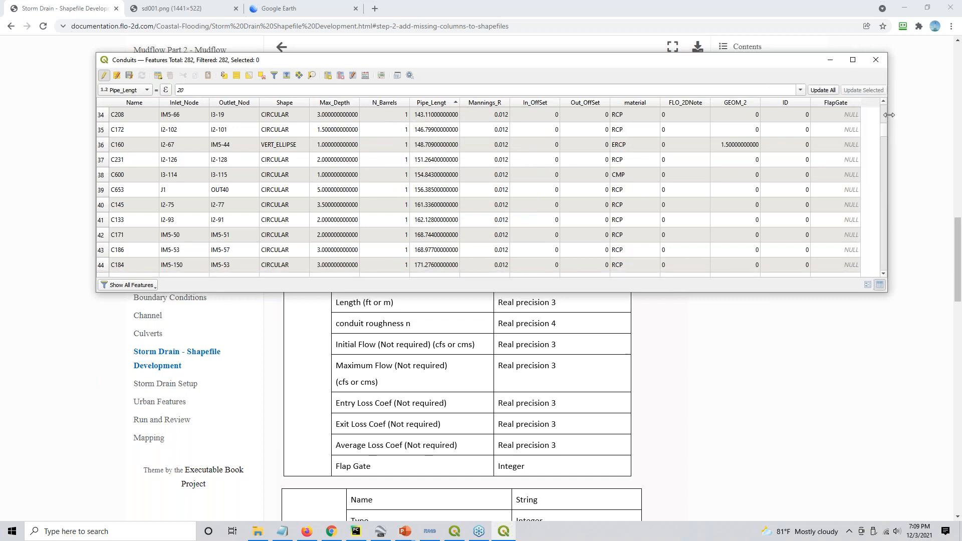
{"action": "double_click", "coordinate": [832, 120]}
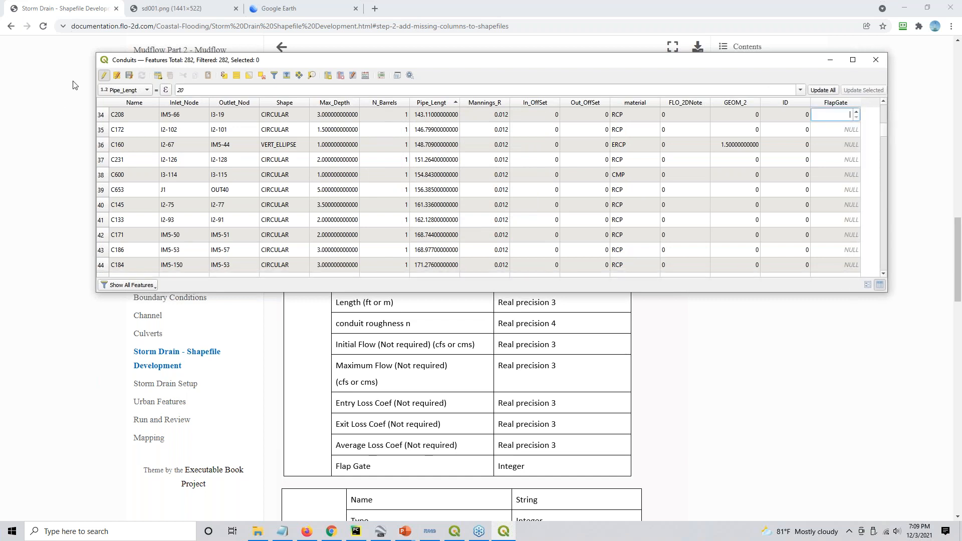
{"action": "left_click", "coordinate": [146, 90]}
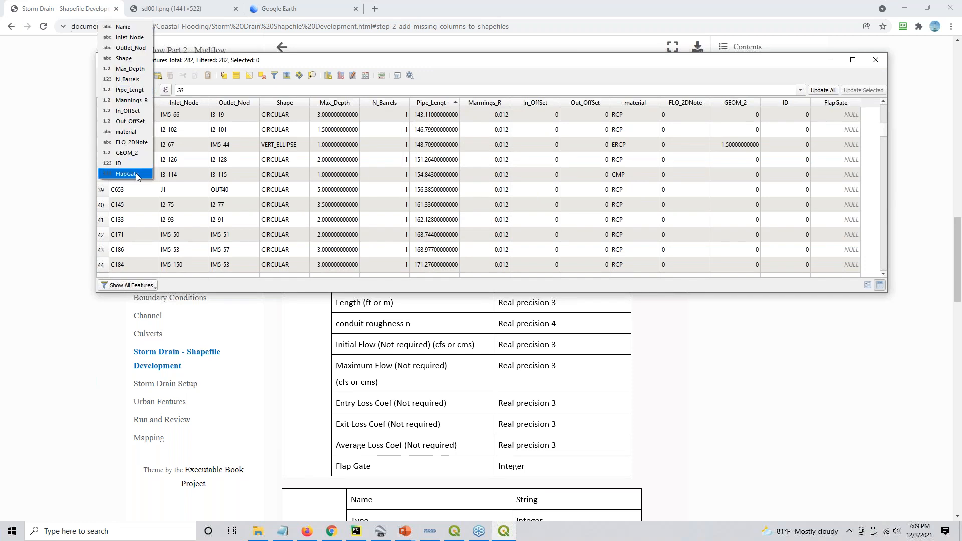
{"action": "left_click", "coordinate": [138, 174]}
{"action": "double_click", "coordinate": [170, 89]}
{"action": "type", "text": "0"}
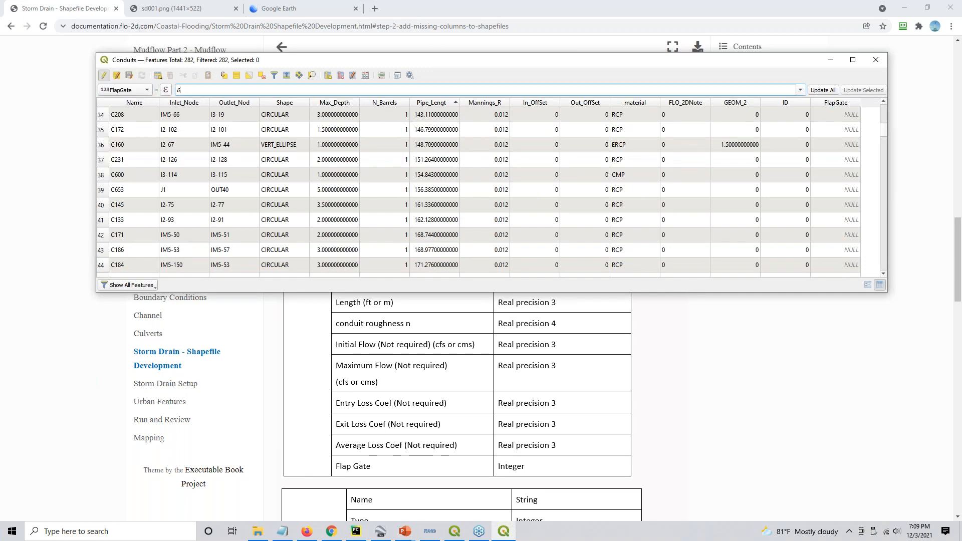
{"action": "left_click", "coordinate": [824, 91]}
Step: Try a FlapGate value of 1 for conduit C176, and clear the test value
{"action": "double_click", "coordinate": [836, 115]}
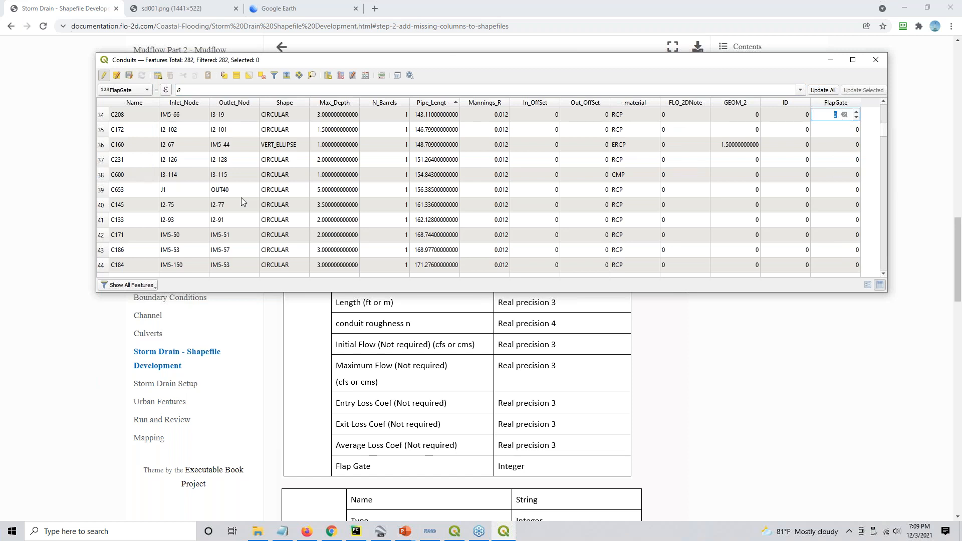
{"action": "scroll", "coordinate": [281, 195], "scroll_direction": "down", "scroll_amount": 8}
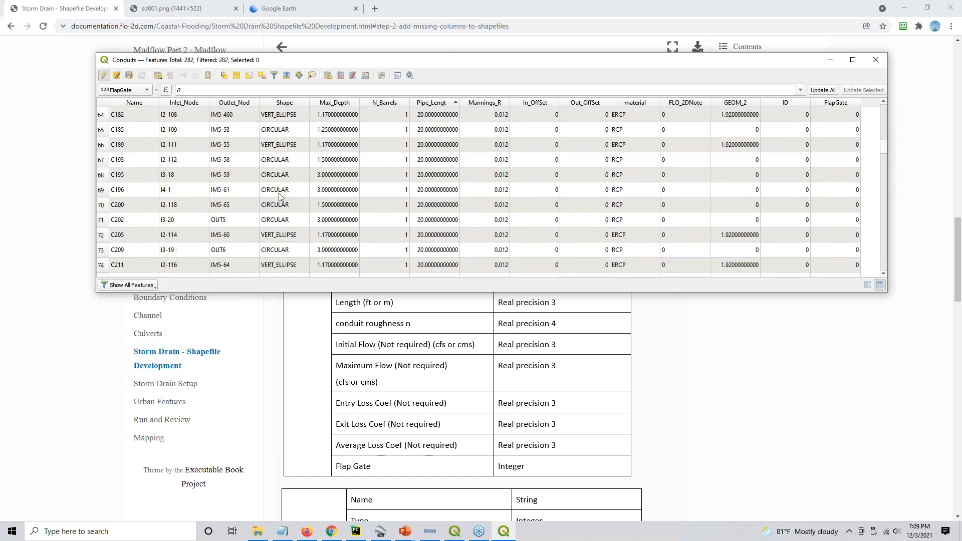
{"action": "double_click", "coordinate": [844, 191]}
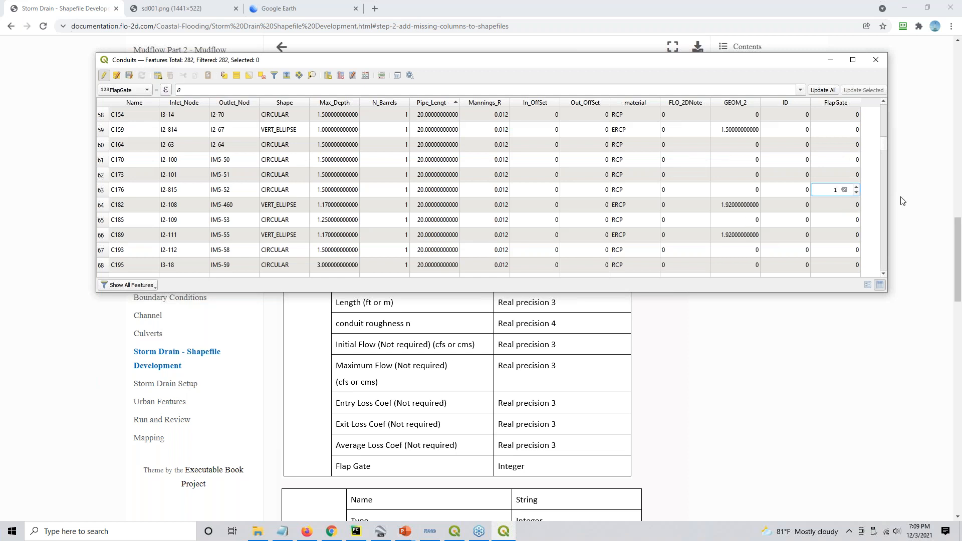
{"action": "key", "text": "Return"}
{"action": "left_click", "coordinate": [832, 174]}
{"action": "left_click", "coordinate": [834, 187]}
{"action": "key", "text": "BackSpace"}
{"action": "left_click", "coordinate": [871, 190]}
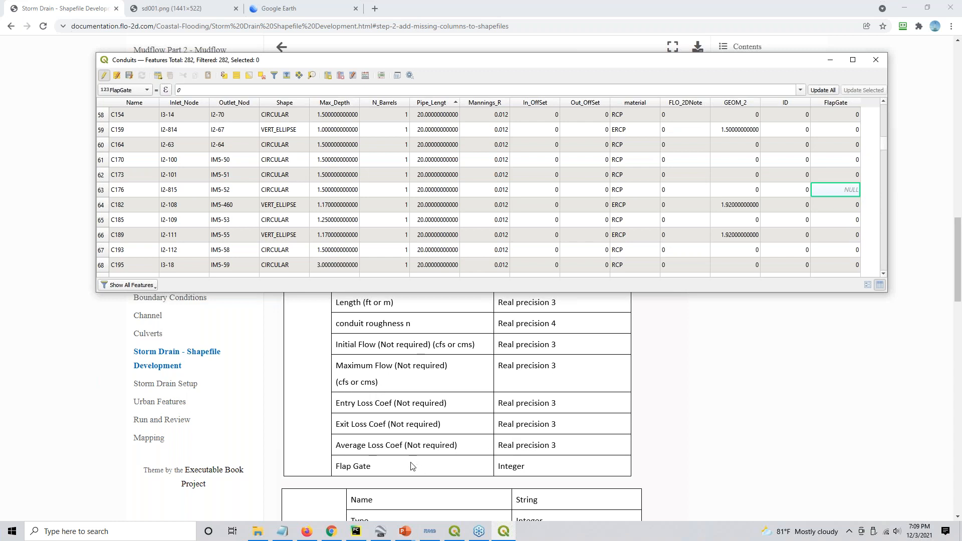
{"action": "key", "text": "ctrl"}
{"action": "key", "text": "ctrl"}
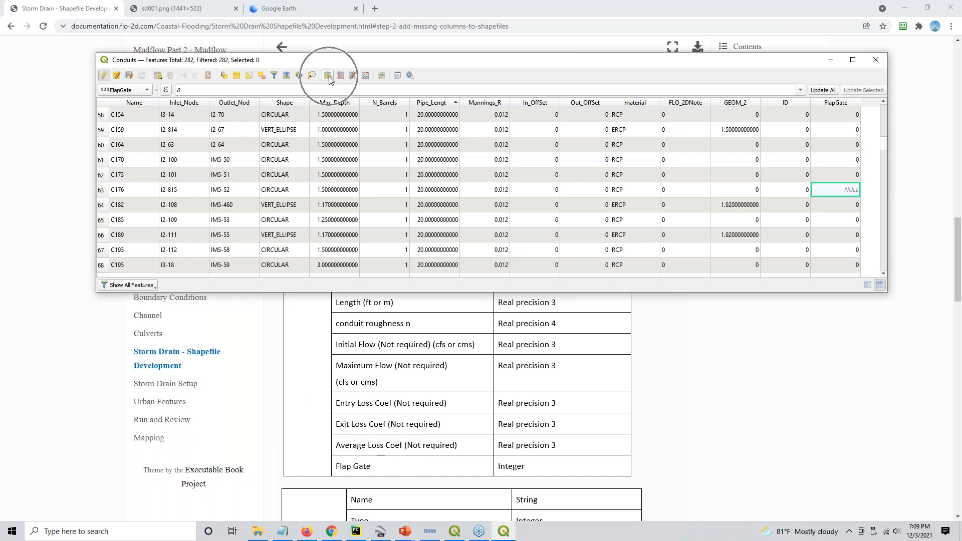
Step: Add a decimal number (real) field named AvgLoss with precision 3 to the Conduits table
{"action": "left_click", "coordinate": [328, 76]}
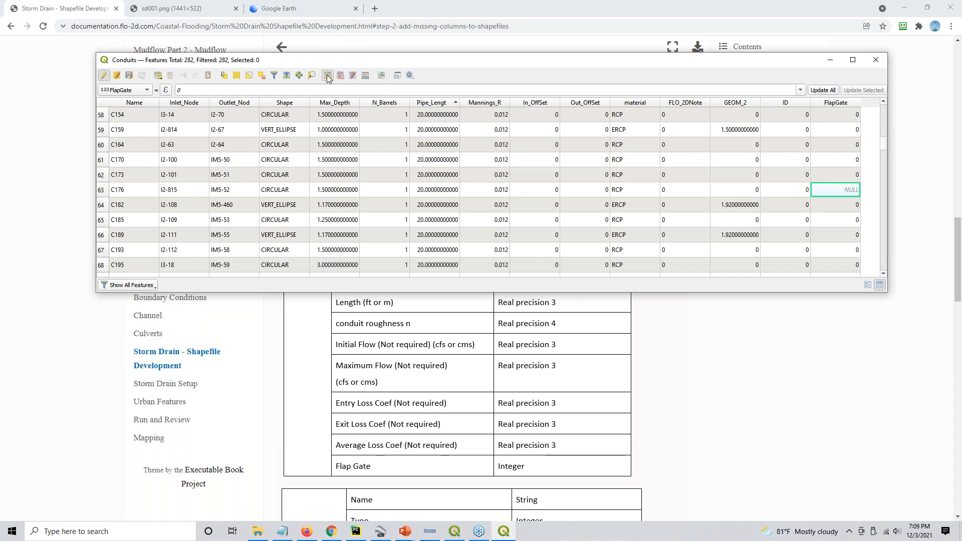
{"action": "type", "text": "A"}
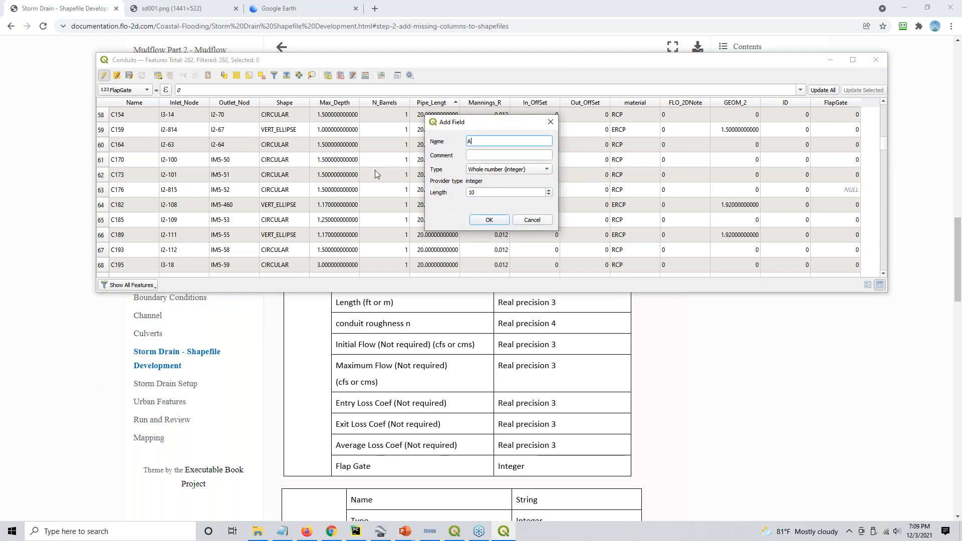
{"action": "type", "text": "vgLoss"}
{"action": "left_click", "coordinate": [479, 171]}
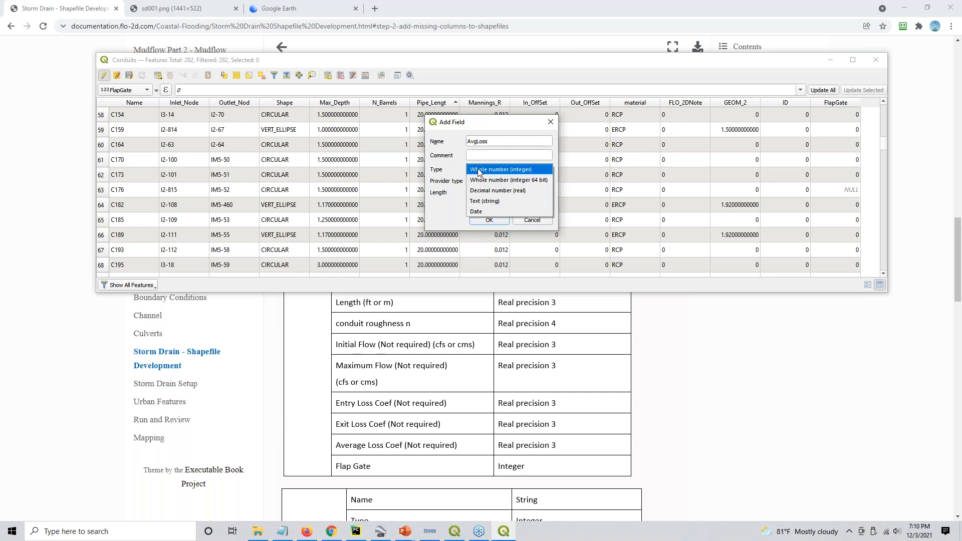
{"action": "left_click", "coordinate": [480, 190]}
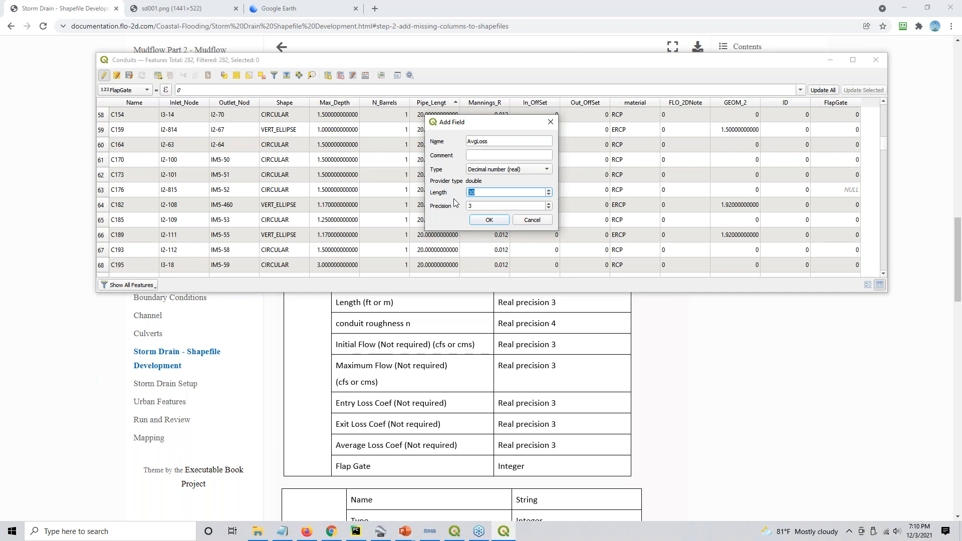
{"action": "left_click_drag", "start_coordinate": [481, 206], "coordinate": [435, 181]}
{"action": "left_click", "coordinate": [477, 219]}
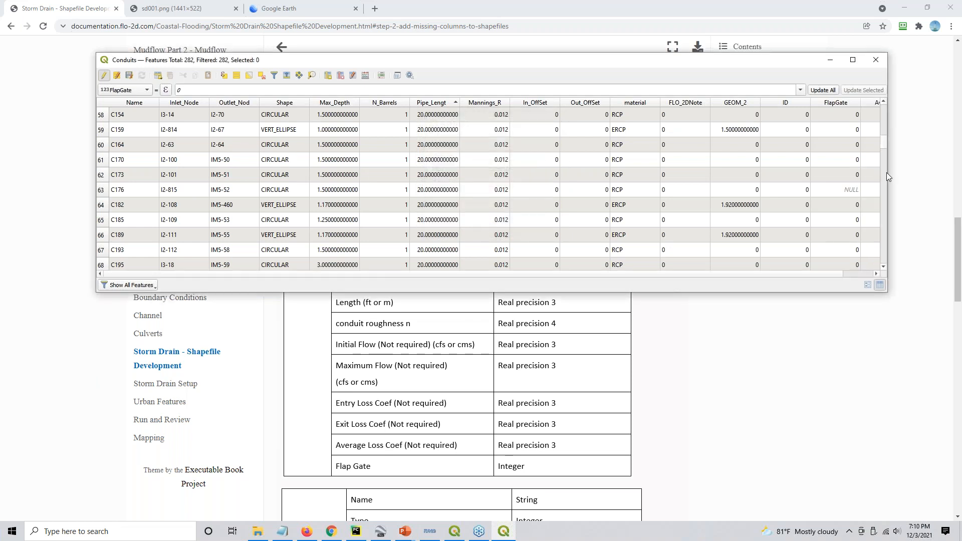
Step: Widen the table to show AvgLoss, set it to 0 for all conduits, and set conduit C176's FlapGate to 0
{"action": "left_click_drag", "start_coordinate": [887, 176], "coordinate": [930, 176]}
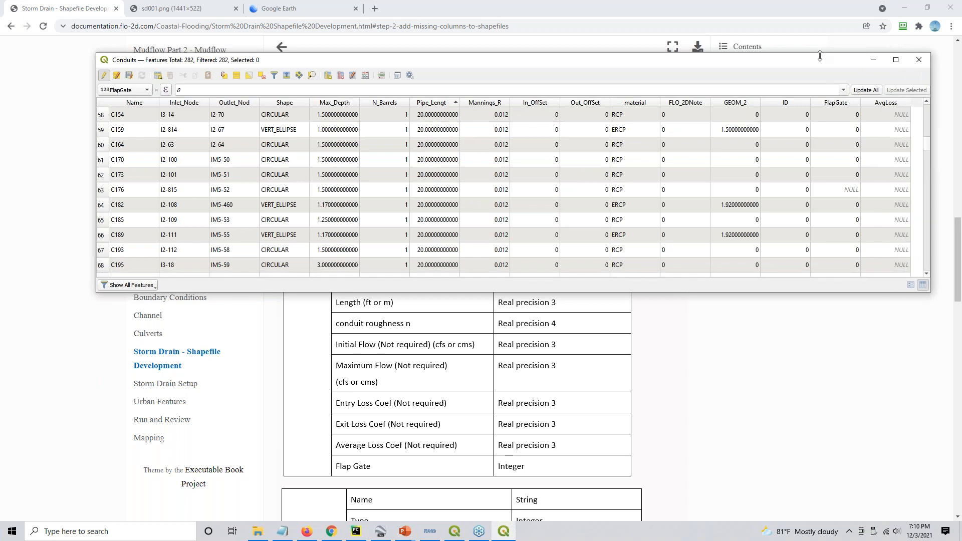
{"action": "left_click_drag", "start_coordinate": [226, 60], "coordinate": [96, 63]}
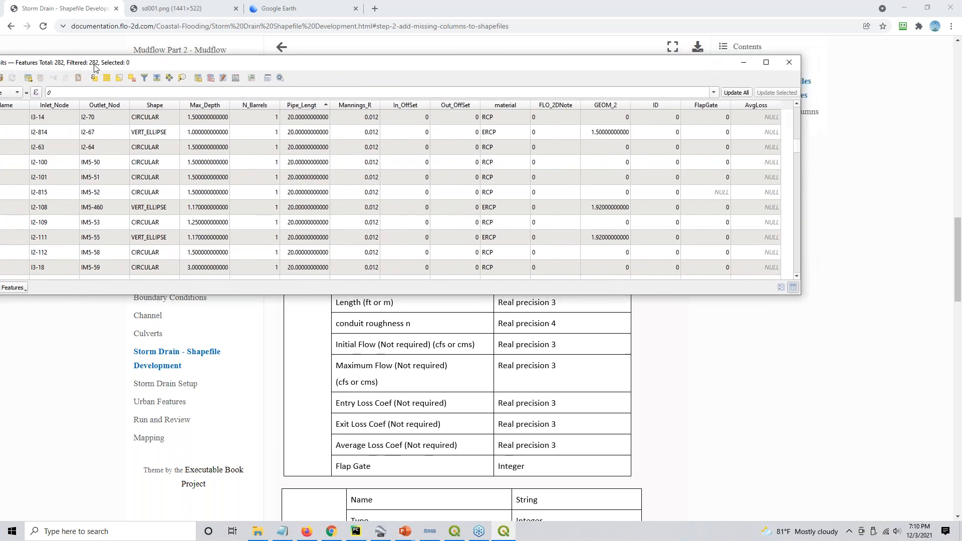
{"action": "left_click", "coordinate": [9, 93]}
{"action": "left_click", "coordinate": [13, 164]}
{"action": "left_click", "coordinate": [737, 93]}
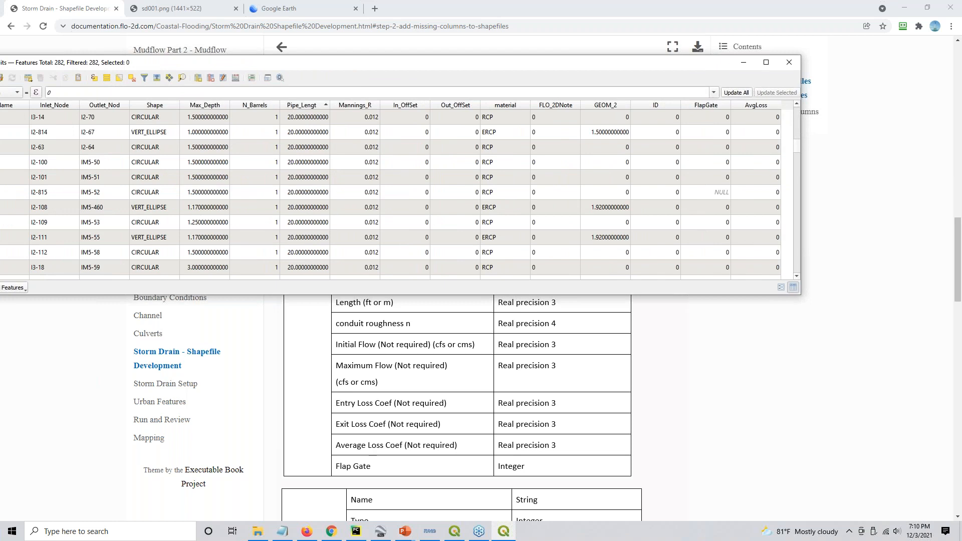
{"action": "left_click", "coordinate": [771, 120]}
{"action": "double_click", "coordinate": [714, 192]}
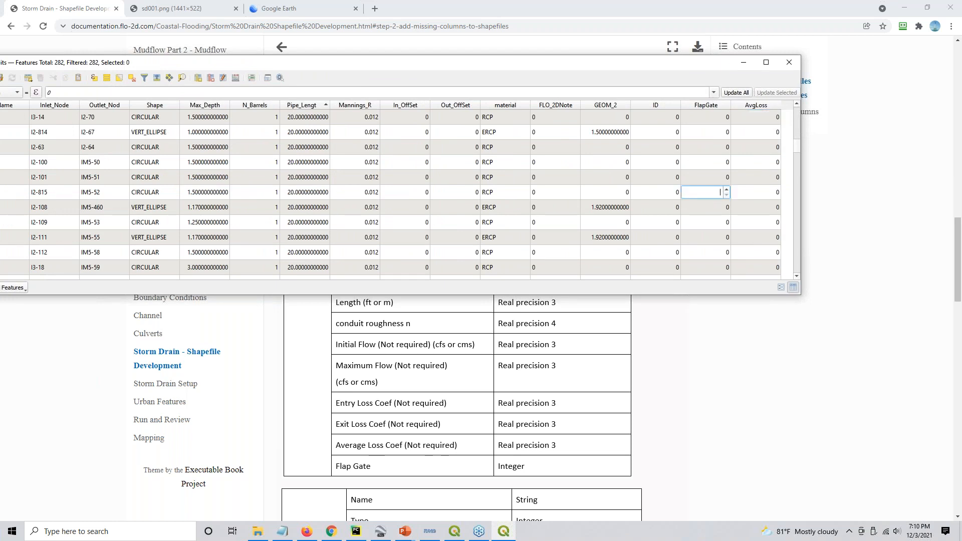
{"action": "double_click", "coordinate": [741, 178]}
Step: Try AvgLoss values of 0.5 for the I3-14 to I2-70 conduit and 99.999 for the I2-814 to I2-67 conduit
{"action": "double_click", "coordinate": [758, 117]}
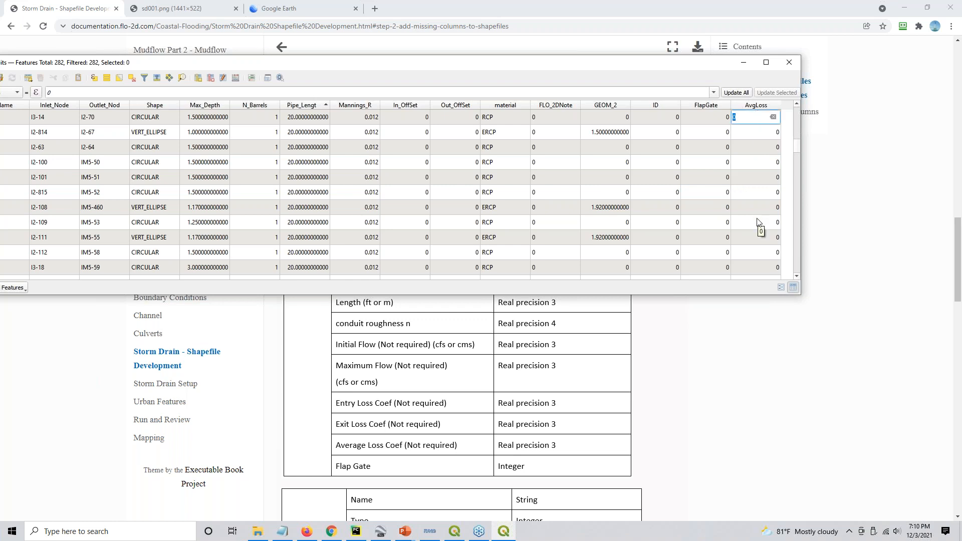
{"action": "type", "text": "0.5"}
{"action": "left_click", "coordinate": [757, 222]}
{"action": "left_click", "coordinate": [765, 117]}
{"action": "left_click", "coordinate": [750, 132]}
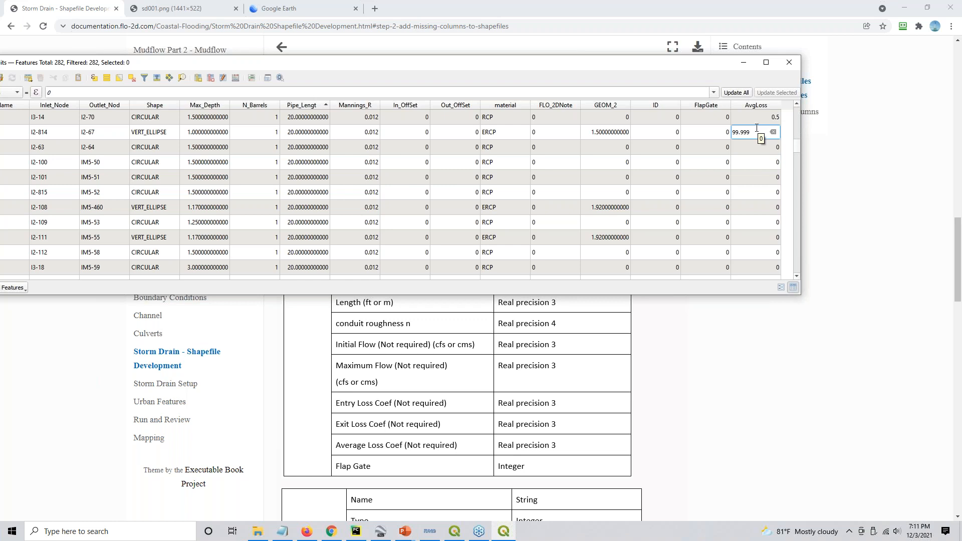
{"action": "double_click", "coordinate": [747, 134]}
{"action": "left_click", "coordinate": [755, 133]}
{"action": "left_click_drag", "start_coordinate": [754, 132], "coordinate": [731, 136]}
{"action": "left_click", "coordinate": [741, 134]}
{"action": "left_click_drag", "start_coordinate": [749, 133], "coordinate": [727, 133]}
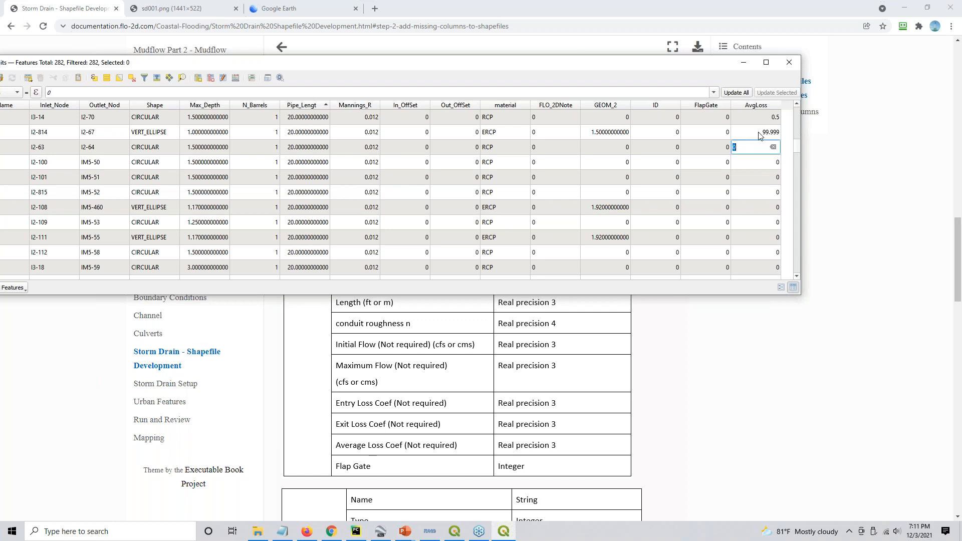
Step: Reset the two test AvgLoss values to 0
{"action": "type", "text": "0"}
{"action": "key", "text": "Up"}
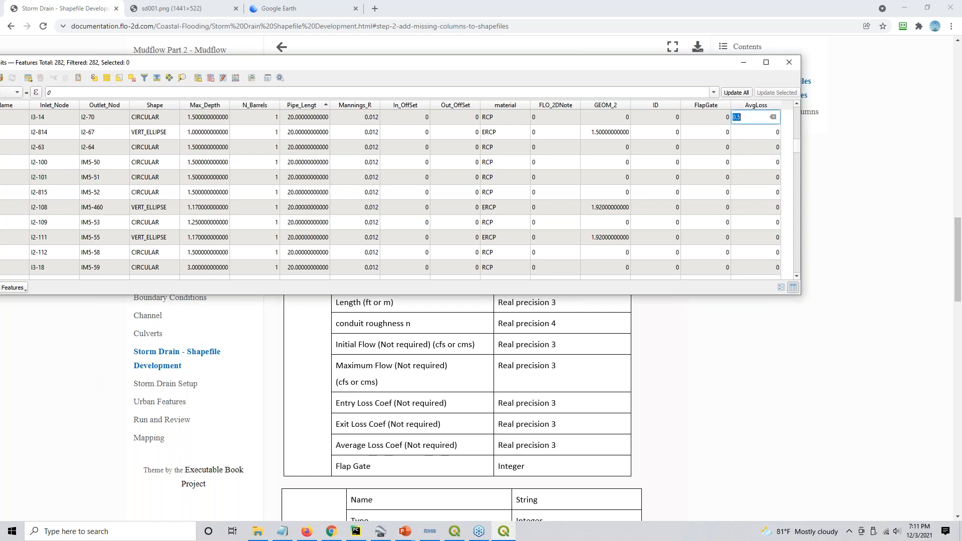
{"action": "type", "text": "0"}
{"action": "key", "text": "Down"}
{"action": "key", "text": "Down"}
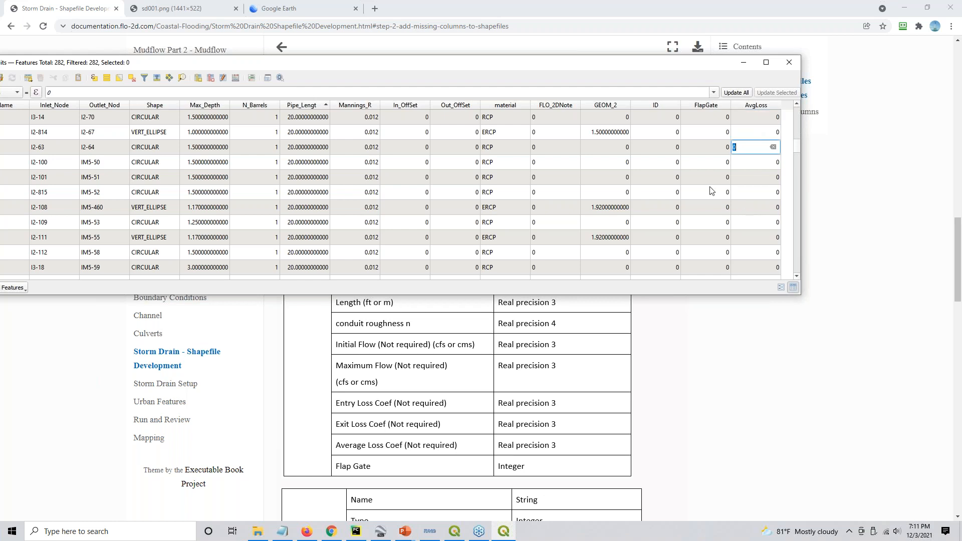
Step: Save the Conduits edits, turn off editing, and close the attribute table
{"action": "left_click_drag", "start_coordinate": [108, 65], "coordinate": [151, 71]}
{"action": "left_click", "coordinate": [43, 83]}
{"action": "left_click", "coordinate": [16, 84]}
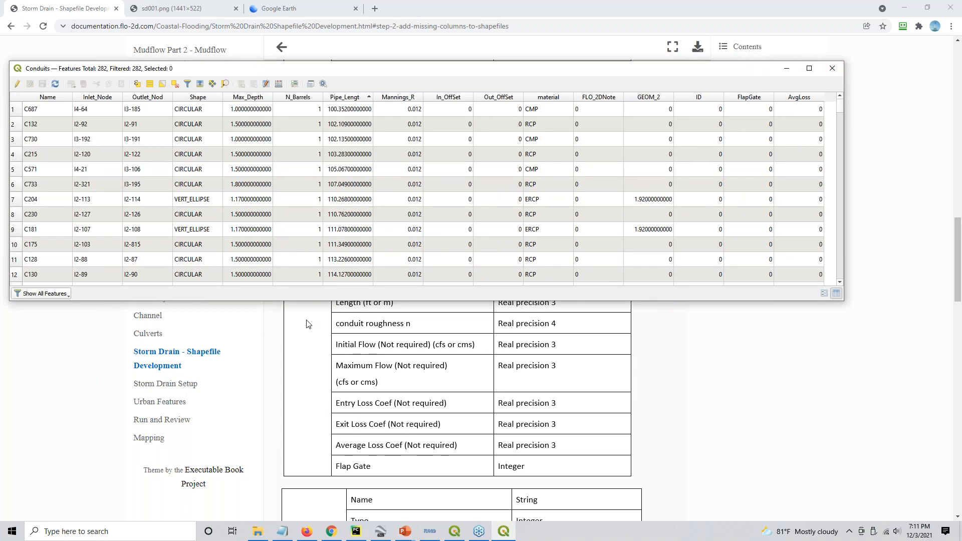
{"action": "left_click", "coordinate": [840, 73]}
Step: Read the required Inlets/Junctions fields in the Chrome lesson, and open the Inlets Junctions attribute table in QGIS
{"action": "scroll", "coordinate": [516, 315], "scroll_direction": "down", "scroll_amount": 7}
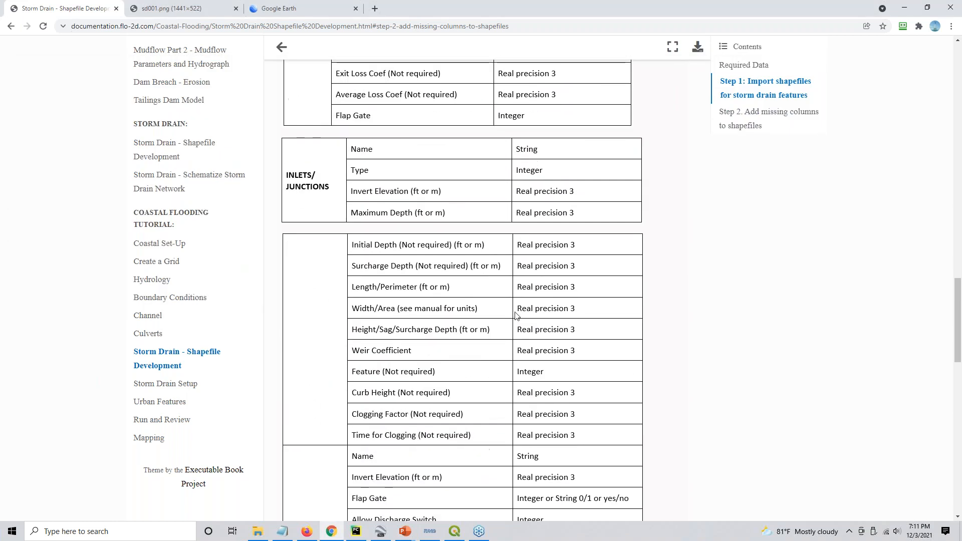
{"action": "scroll", "coordinate": [516, 314], "scroll_direction": "down", "scroll_amount": 2}
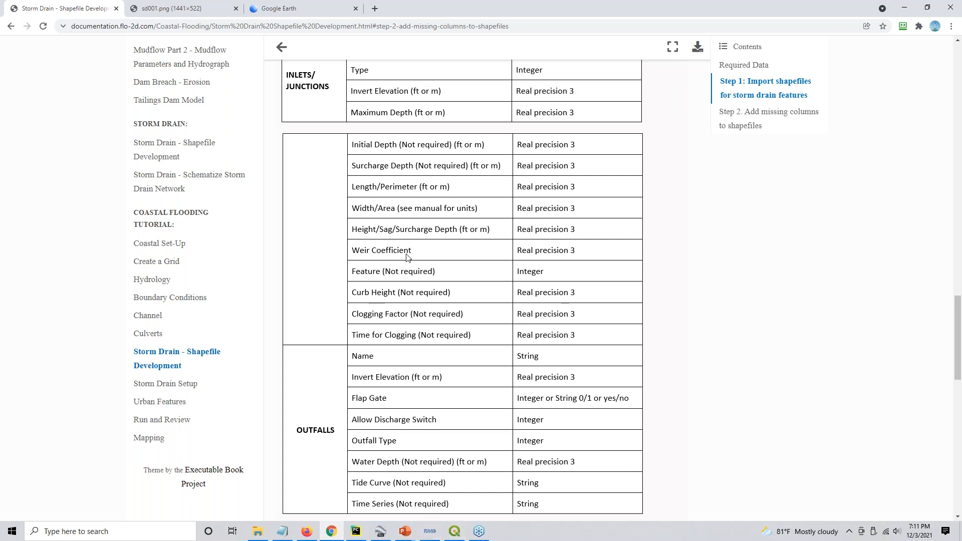
{"action": "left_click", "coordinate": [454, 530]}
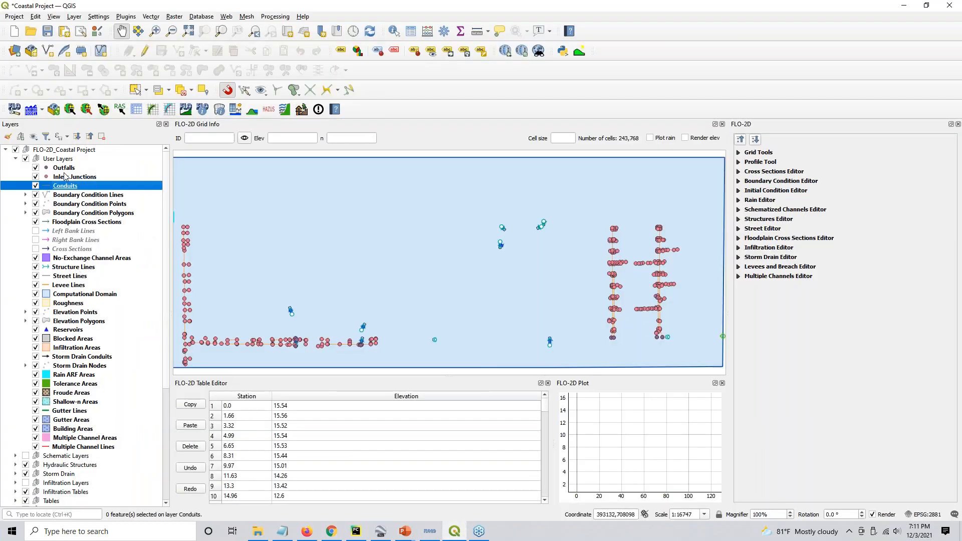
{"action": "right_click", "coordinate": [66, 177]}
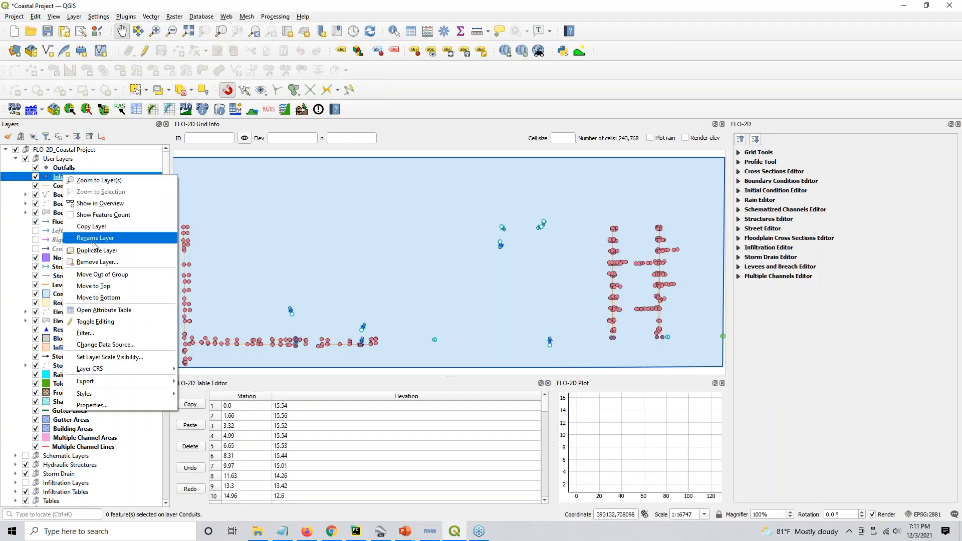
{"action": "left_click", "coordinate": [94, 311]}
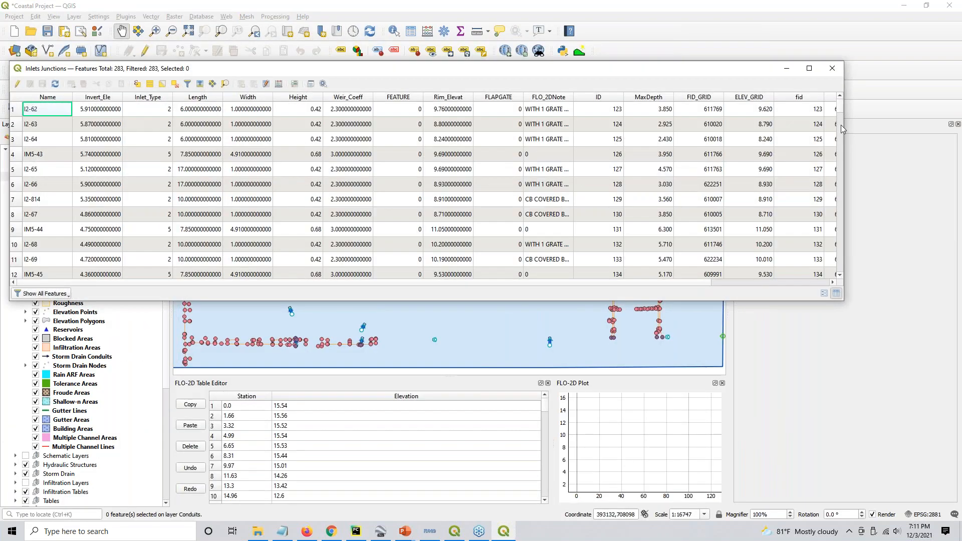
Step: Enable editing on Inlets Junctions and add a decimal number (real) field named ClogFactor
{"action": "left_click", "coordinate": [18, 83]}
{"action": "left_click", "coordinate": [241, 84]}
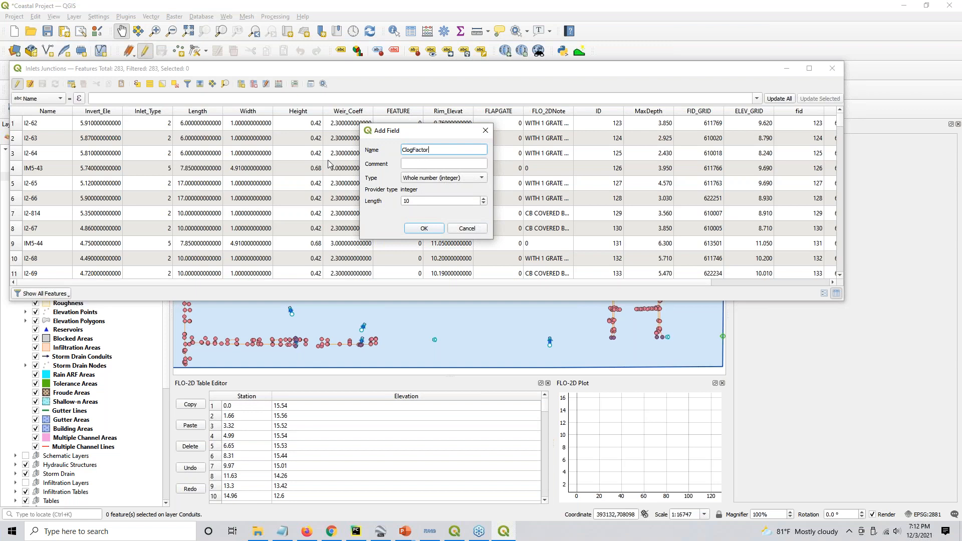
{"action": "left_click", "coordinate": [442, 178]}
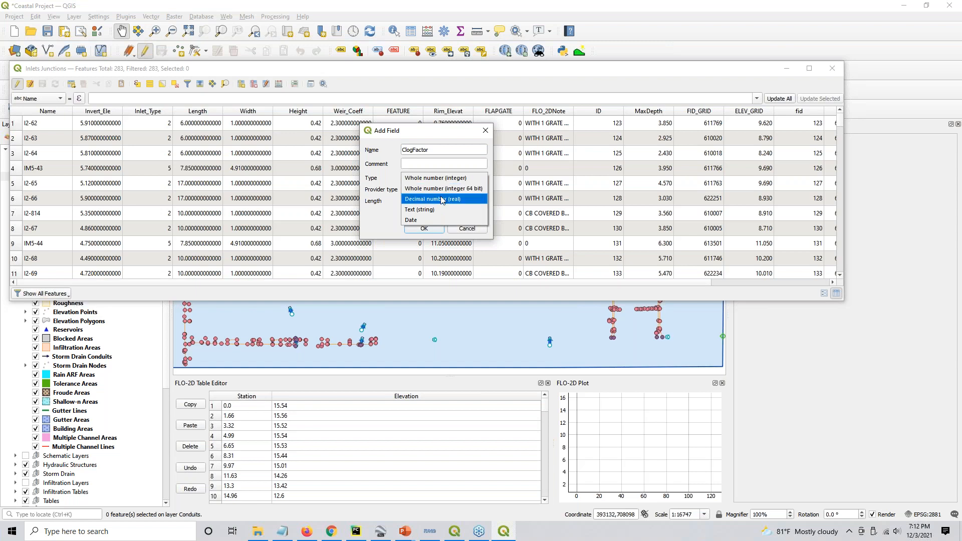
{"action": "left_click", "coordinate": [442, 199]}
{"action": "left_click", "coordinate": [435, 201]}
{"action": "left_click_drag", "start_coordinate": [413, 203], "coordinate": [386, 201]}
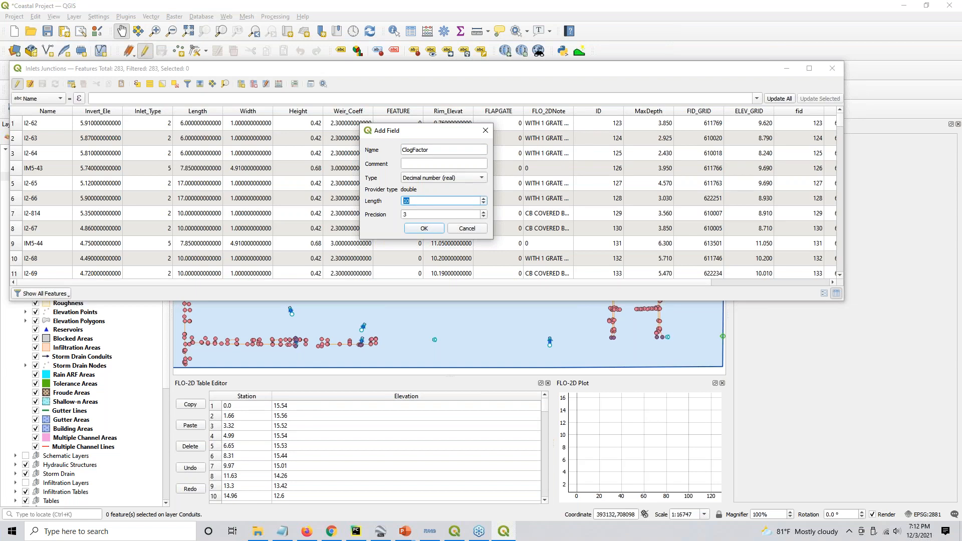
{"action": "type", "text": "3"}
{"action": "left_click", "coordinate": [428, 214]}
{"action": "mouse_move", "coordinate": [410, 200]}
{"action": "left_mouse_down"}
{"action": "mouse_move", "coordinate": [398, 200]}
{"action": "mouse_move", "coordinate": [404, 215]}
{"action": "left_mouse_up"}
{"action": "left_click", "coordinate": [426, 227]}
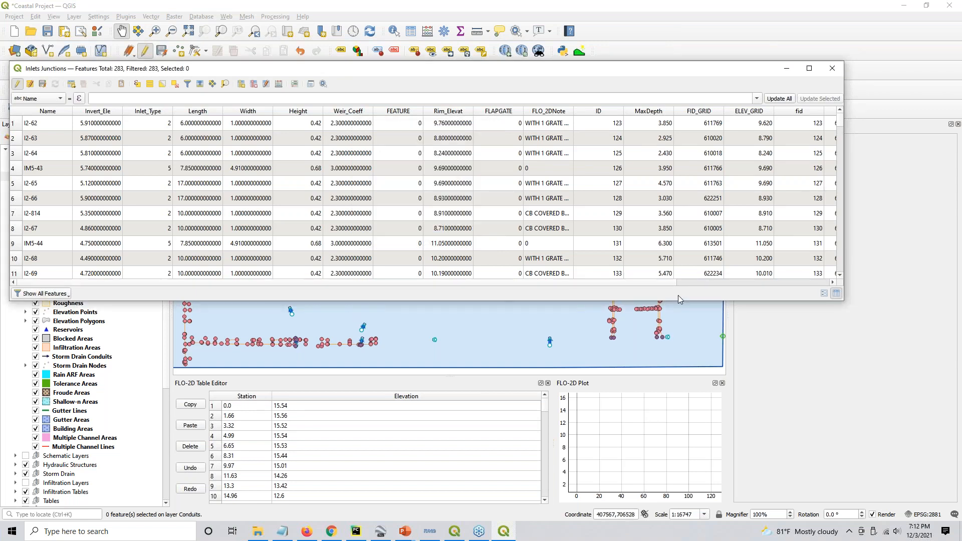
Step: Check the clogging fields in the Chrome lesson and add a decimal number (real) field ClogTime, length 7, precision 2, to Inlets Junctions
{"action": "left_click_drag", "start_coordinate": [665, 283], "coordinate": [882, 272]}
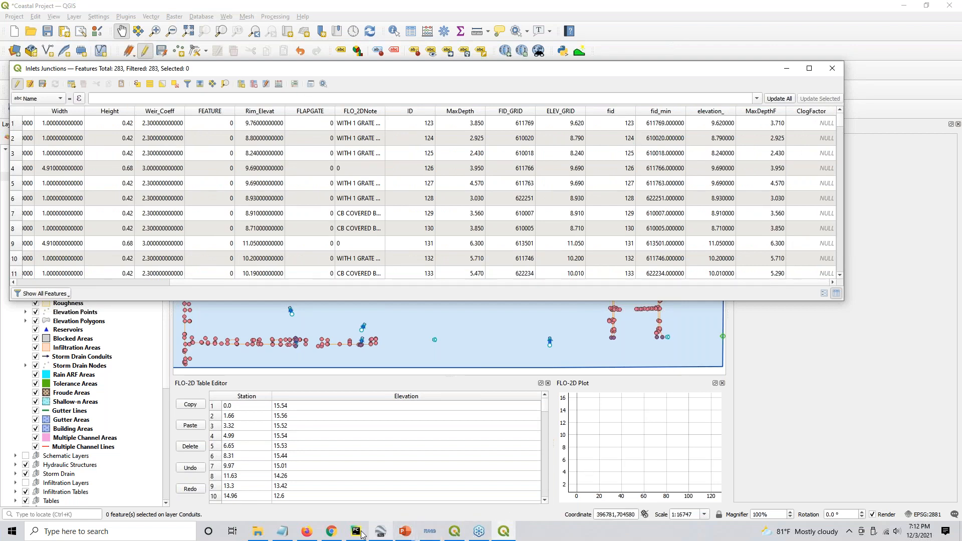
{"action": "left_click", "coordinate": [337, 533]}
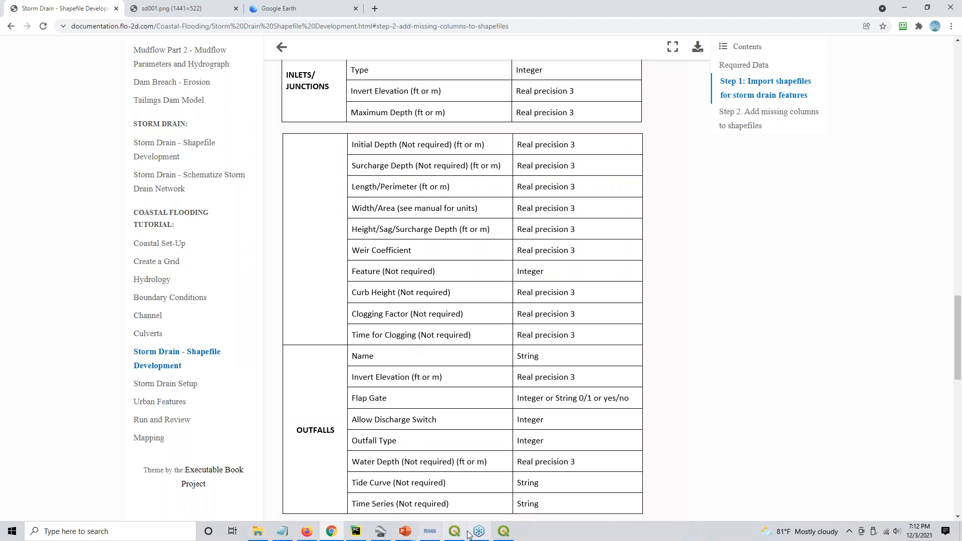
{"action": "left_click", "coordinate": [504, 532]}
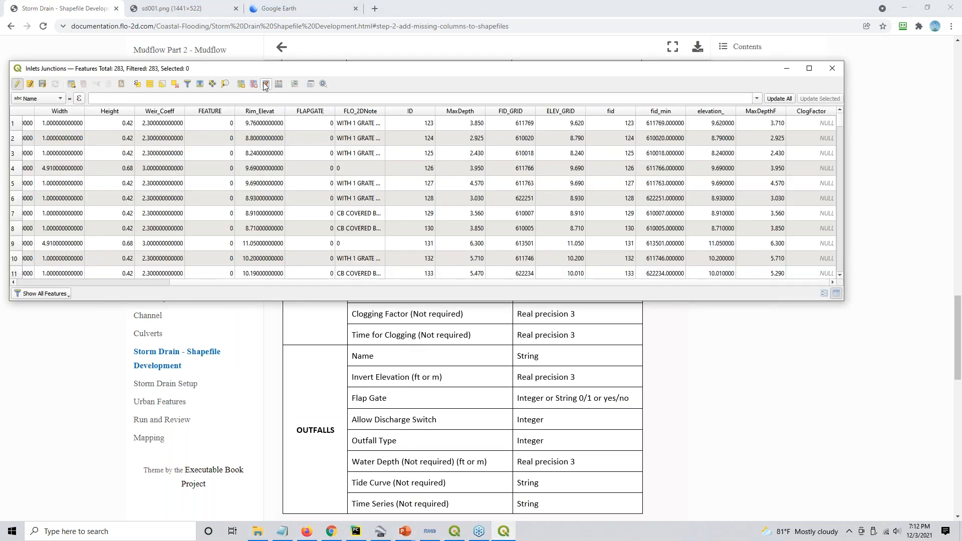
{"action": "left_click", "coordinate": [242, 85]}
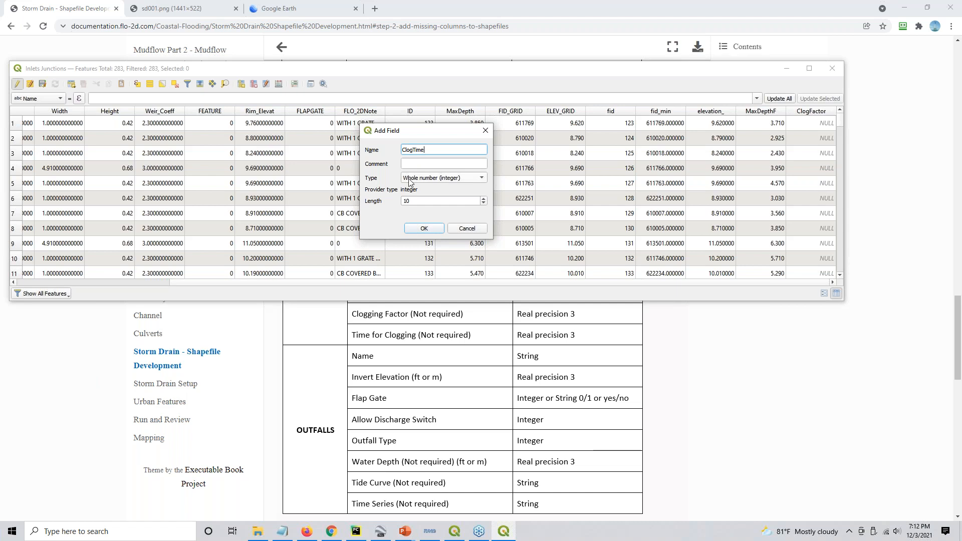
{"action": "left_click", "coordinate": [409, 179]}
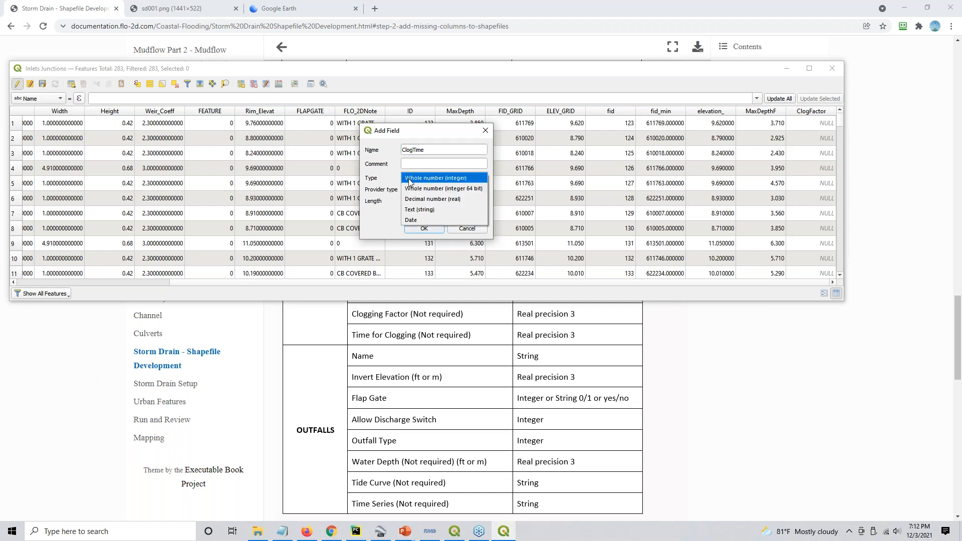
{"action": "left_click", "coordinate": [431, 199]}
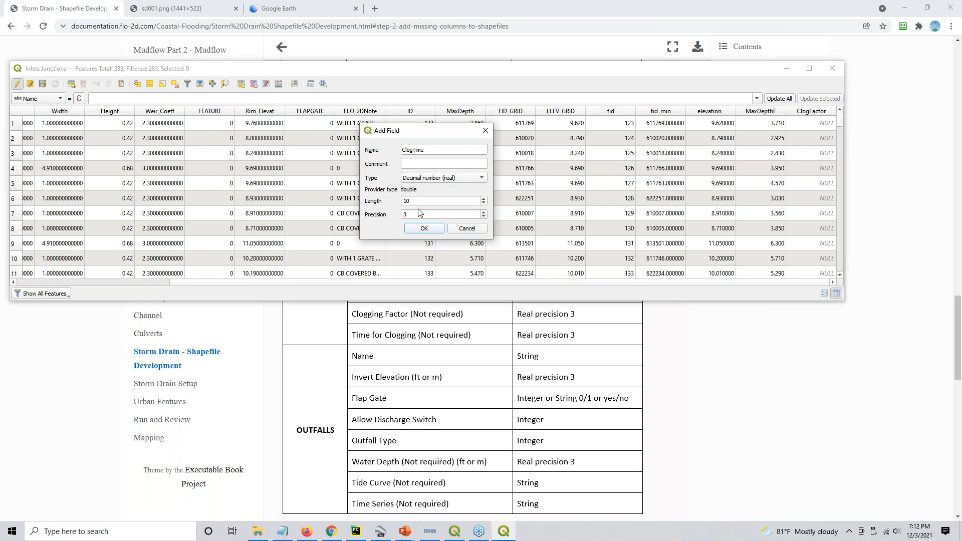
{"action": "left_click_drag", "start_coordinate": [420, 201], "coordinate": [386, 207]}
{"action": "type", "text": "7"}
{"action": "key", "text": "Tab"}
{"action": "type", "text": "2"}
{"action": "left_click", "coordinate": [424, 230]}
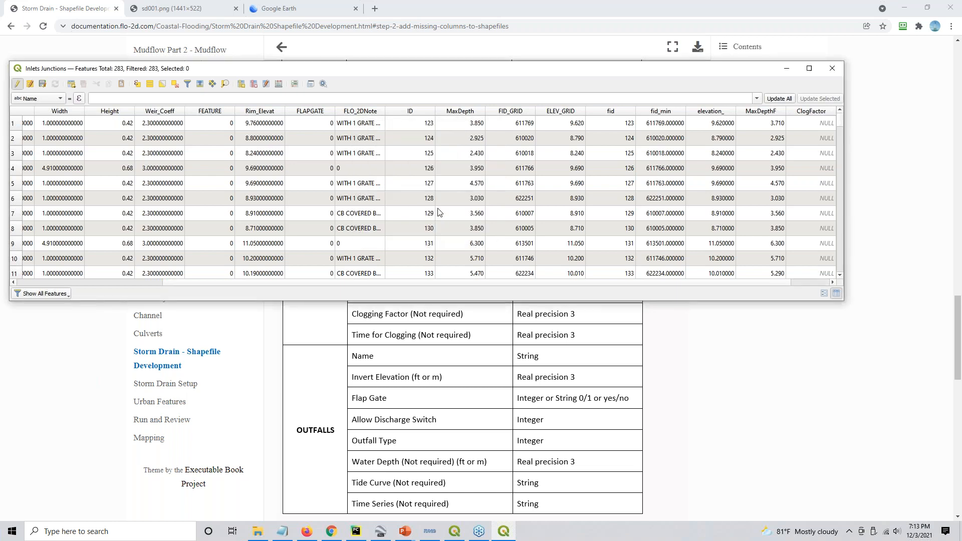
Step: Enter test values of 0.5 for ClogFactor and 8 for ClogTime in the first Inlets Junctions record
{"action": "left_click_drag", "start_coordinate": [844, 143], "coordinate": [918, 138]}
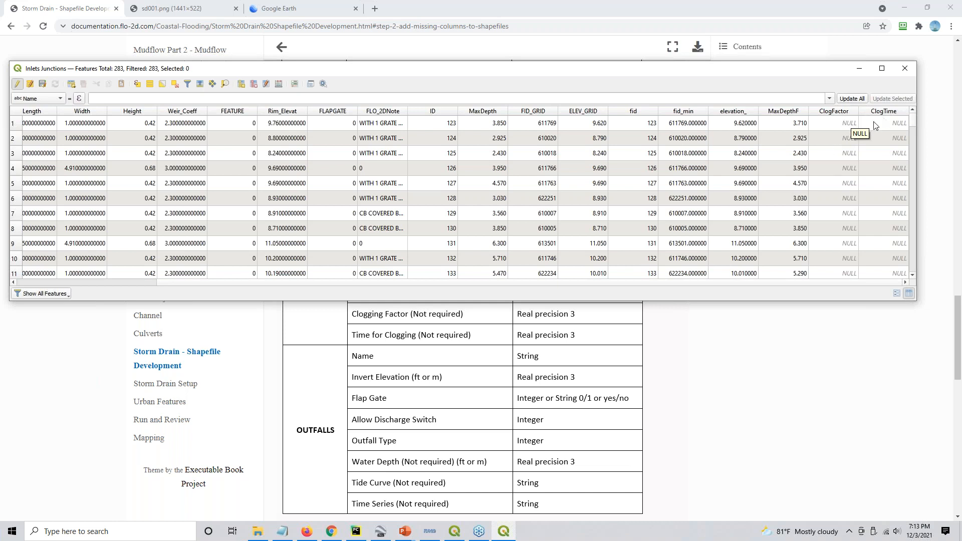
{"action": "double_click", "coordinate": [854, 122]}
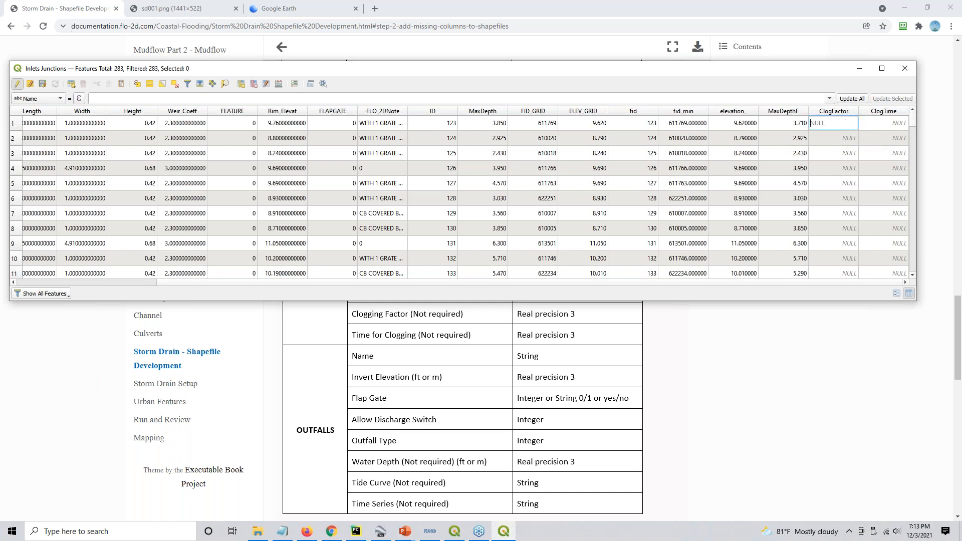
{"action": "type", "text": ".5"}
{"action": "left_click", "coordinate": [827, 142]}
{"action": "left_click", "coordinate": [827, 124]}
{"action": "left_click", "coordinate": [884, 128]}
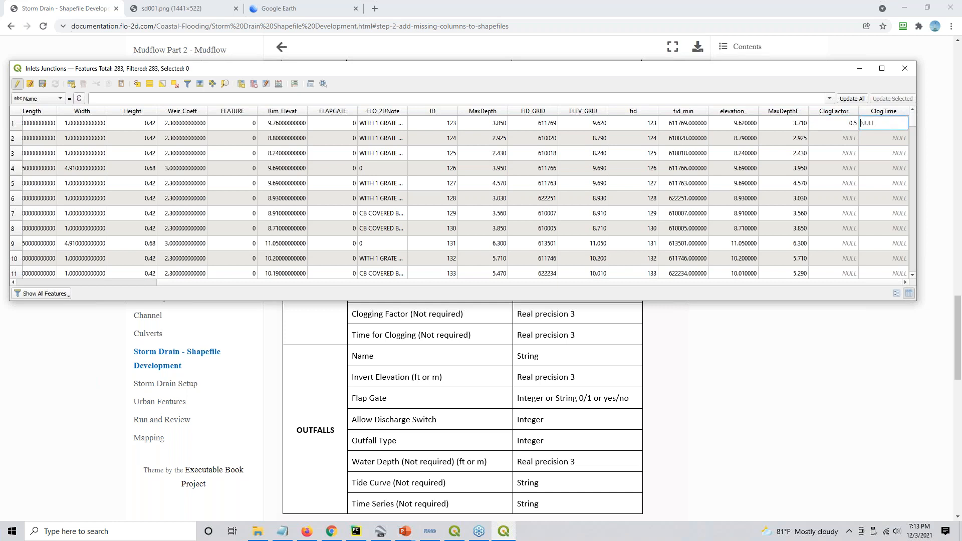
{"action": "type", "text": "8"}
{"action": "left_click", "coordinate": [882, 183]}
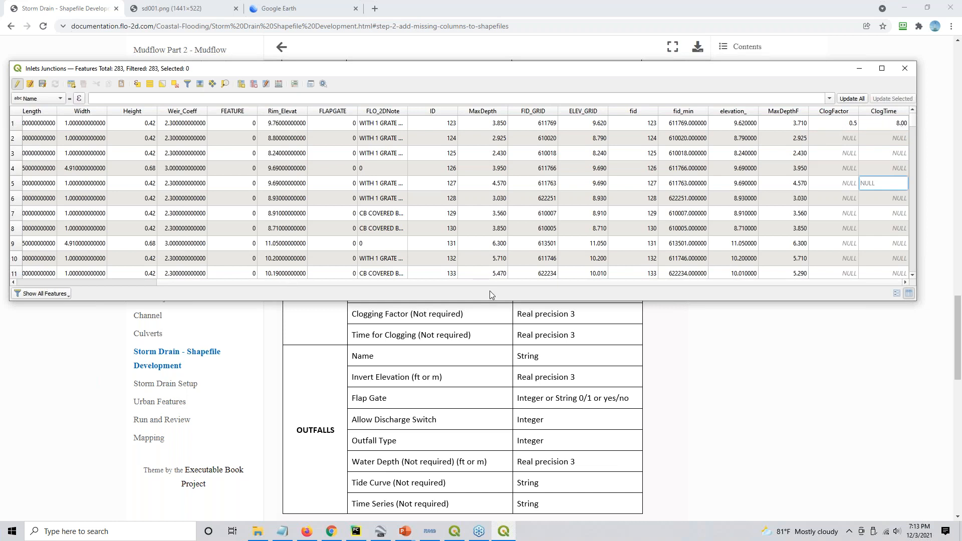
{"action": "left_click_drag", "start_coordinate": [485, 284], "coordinate": [139, 283]}
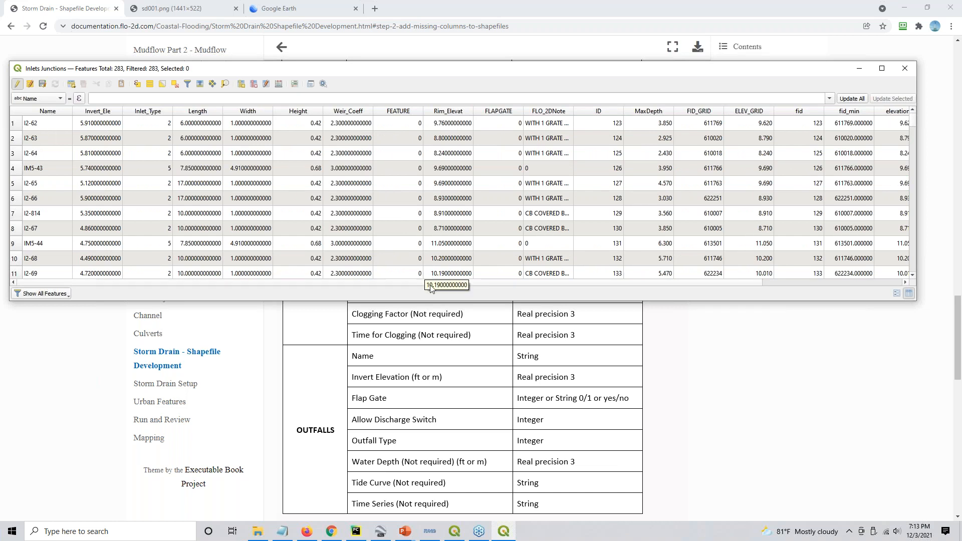
{"action": "left_click_drag", "start_coordinate": [431, 283], "coordinate": [572, 283]}
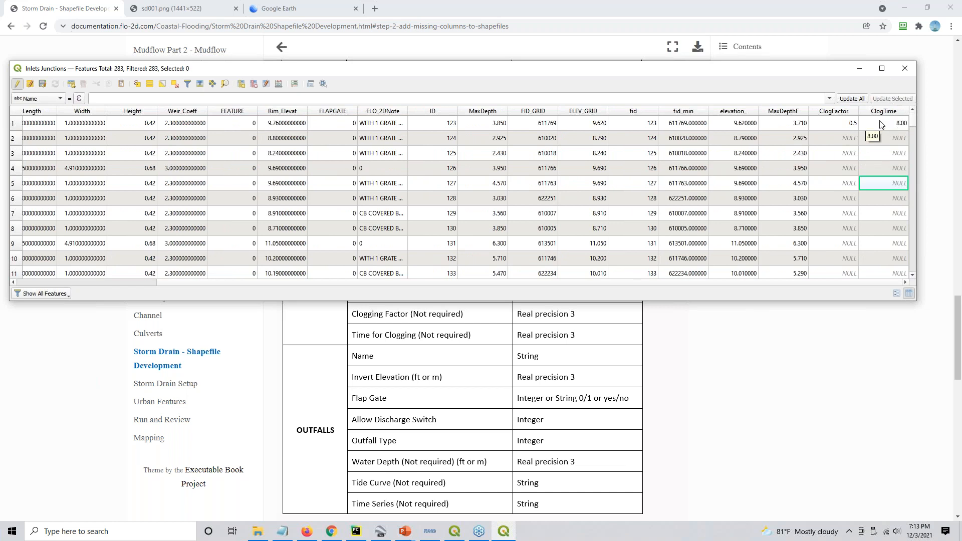
Step: Clear the test ClogFactor and ClogTime values from the first Inlets Junctions record
{"action": "double_click", "coordinate": [835, 123]}
{"action": "key", "text": "BackSpace"}
{"action": "double_click", "coordinate": [876, 123]}
{"action": "key", "text": "BackSpace"}
{"action": "double_click", "coordinate": [874, 168]}
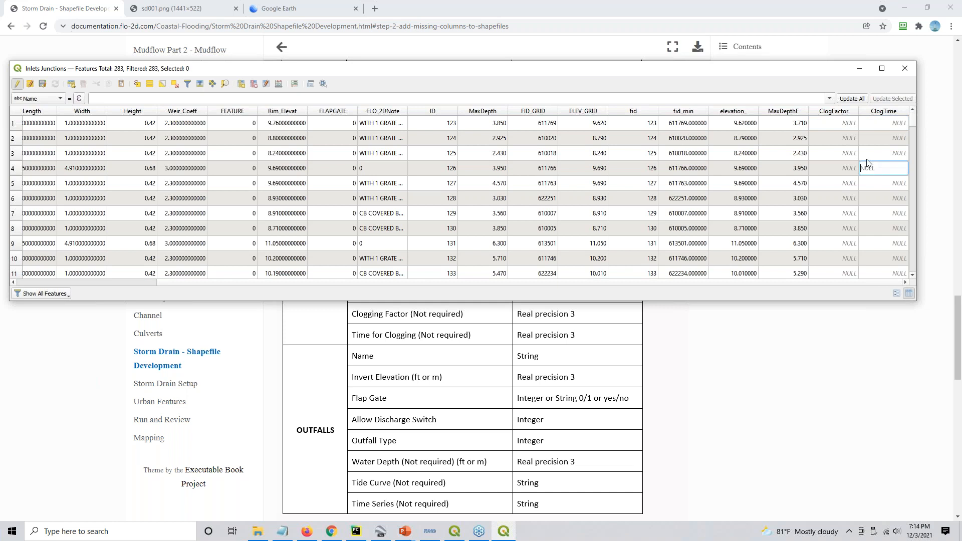
Step: Save the Inlets Junctions edits, turn off editing, and close the attribute table
{"action": "left_click", "coordinate": [42, 86]}
{"action": "left_click", "coordinate": [17, 84]}
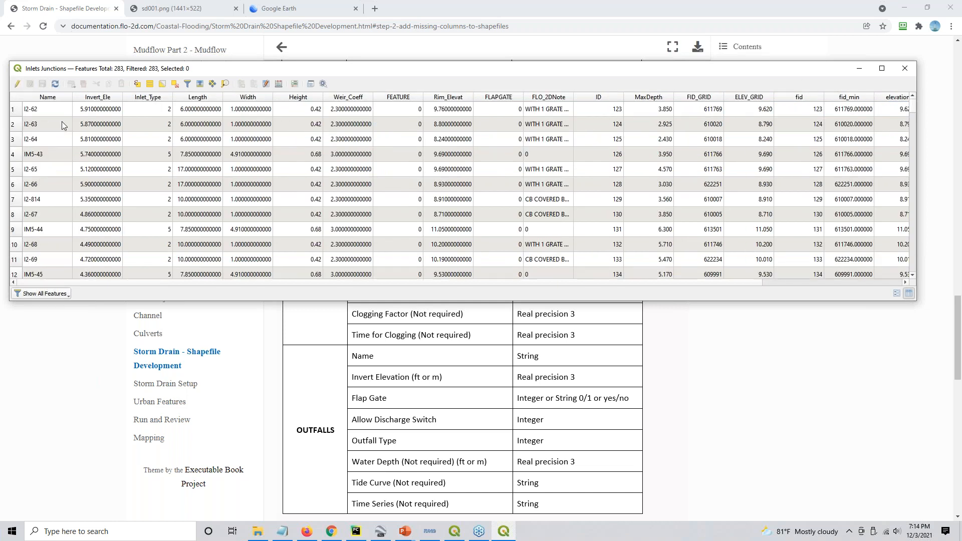
{"action": "left_click", "coordinate": [905, 68]}
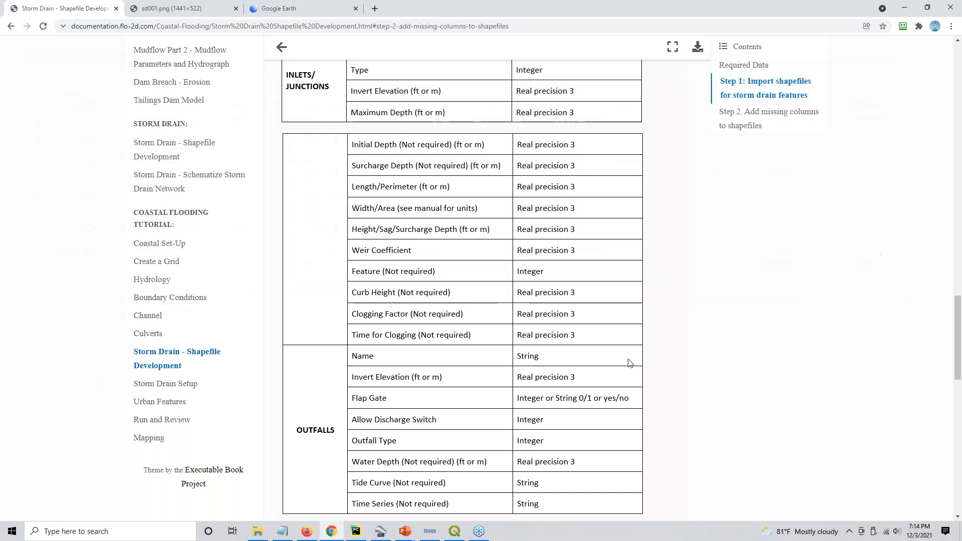
Step: Switch to QGIS, open the Outfalls layer's attribute table, and enable editing on it
{"action": "scroll", "coordinate": [630, 362], "scroll_direction": "down", "scroll_amount": 8}
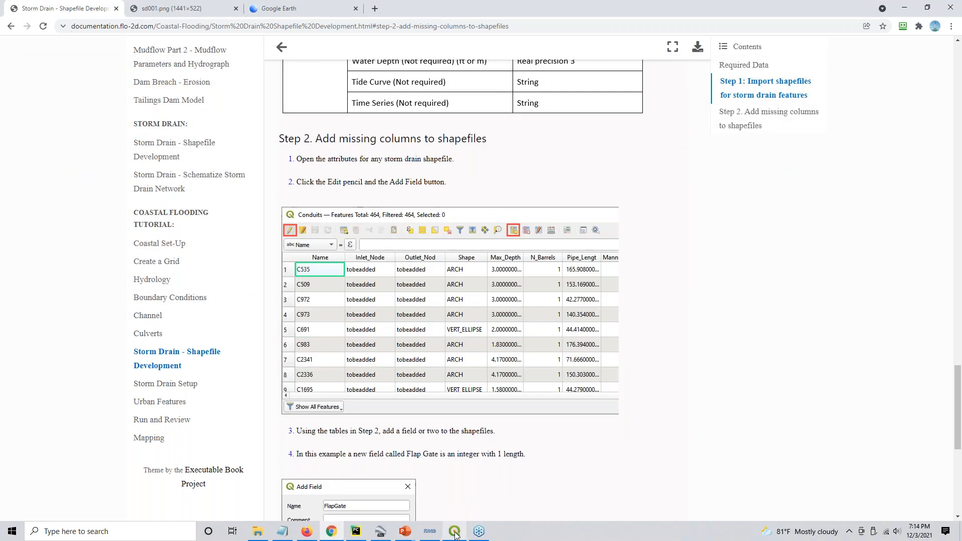
{"action": "mouse_move", "coordinate": [455, 534]}
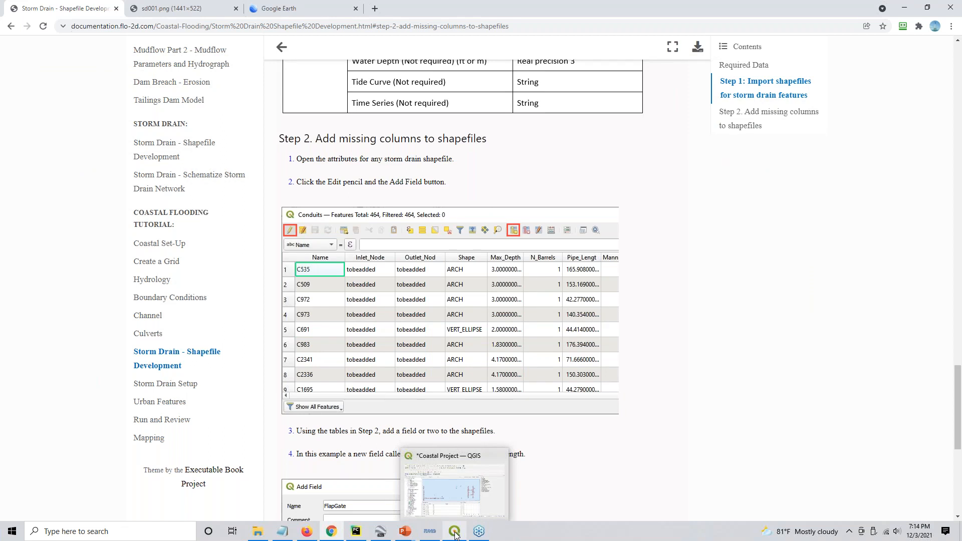
{"action": "left_click", "coordinate": [455, 532]}
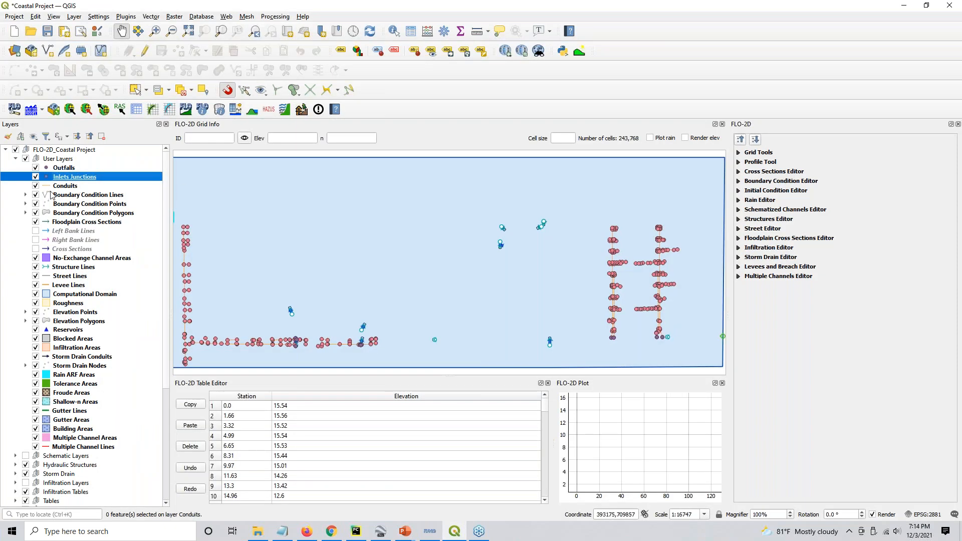
{"action": "right_click", "coordinate": [62, 168]}
{"action": "left_click", "coordinate": [85, 289]}
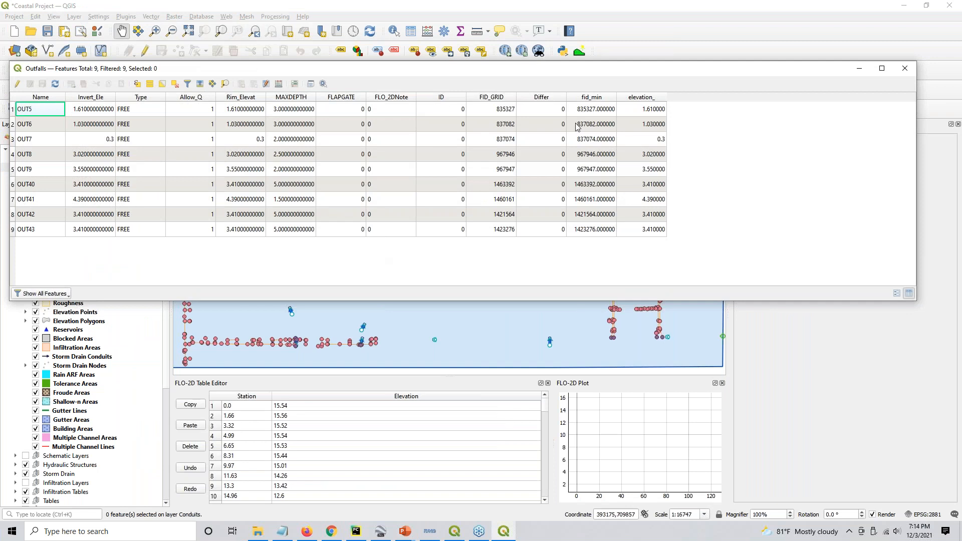
{"action": "left_click_drag", "start_coordinate": [915, 137], "coordinate": [818, 158]}
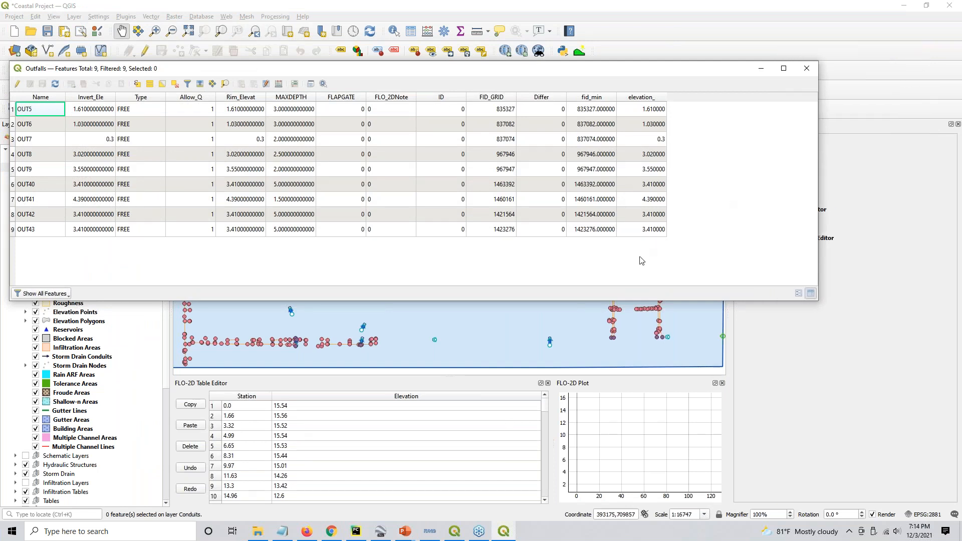
{"action": "mouse_move", "coordinate": [587, 72]}
{"action": "left_mouse_down"}
{"action": "mouse_move", "coordinate": [553, 124]}
{"action": "mouse_move", "coordinate": [597, 135]}
{"action": "left_mouse_up"}
{"action": "left_click", "coordinate": [27, 149]}
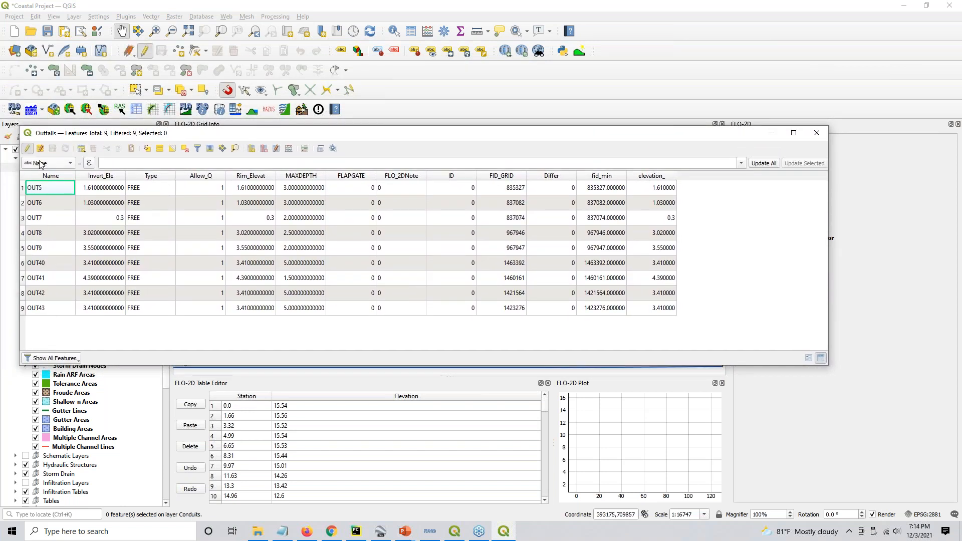
Step: Add a decimal number (real) field named Waterdepth with length 7 to the Outfalls table
{"action": "left_click", "coordinate": [251, 149]}
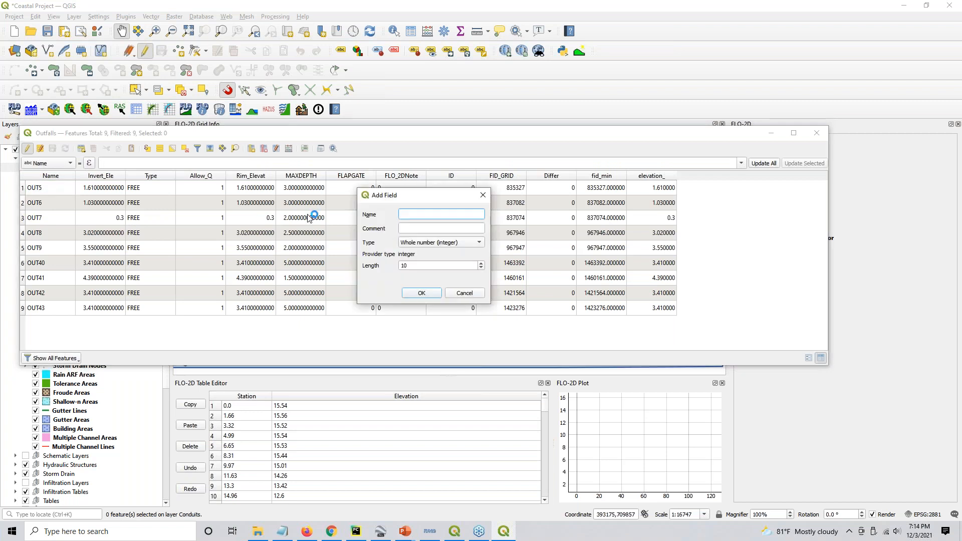
{"action": "type", "text": "Waterdepth"}
{"action": "left_click", "coordinate": [424, 243]}
{"action": "left_click", "coordinate": [426, 262]}
{"action": "double_click", "coordinate": [426, 264]}
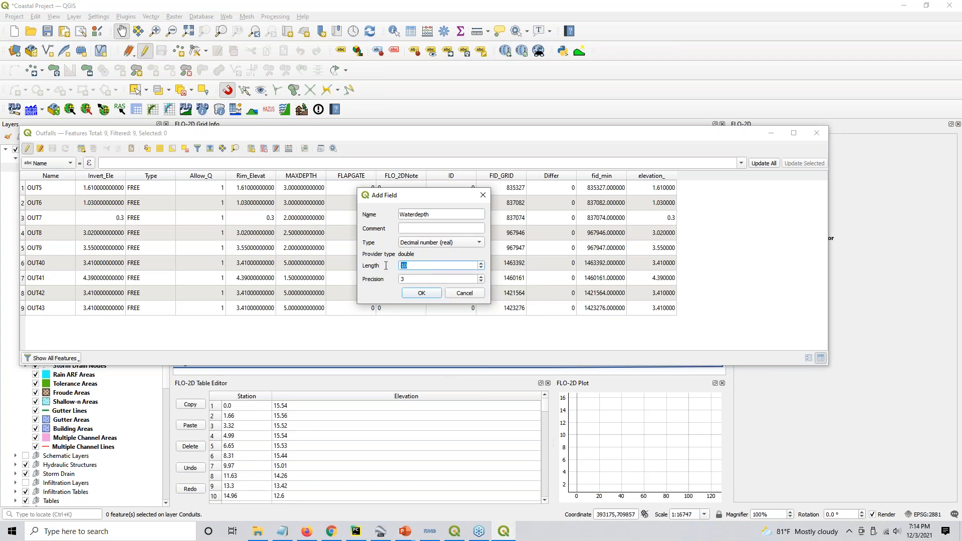
{"action": "type", "text": "7"}
{"action": "left_click", "coordinate": [404, 278]}
{"action": "double_click", "coordinate": [414, 263]}
{"action": "left_click", "coordinate": [420, 294]}
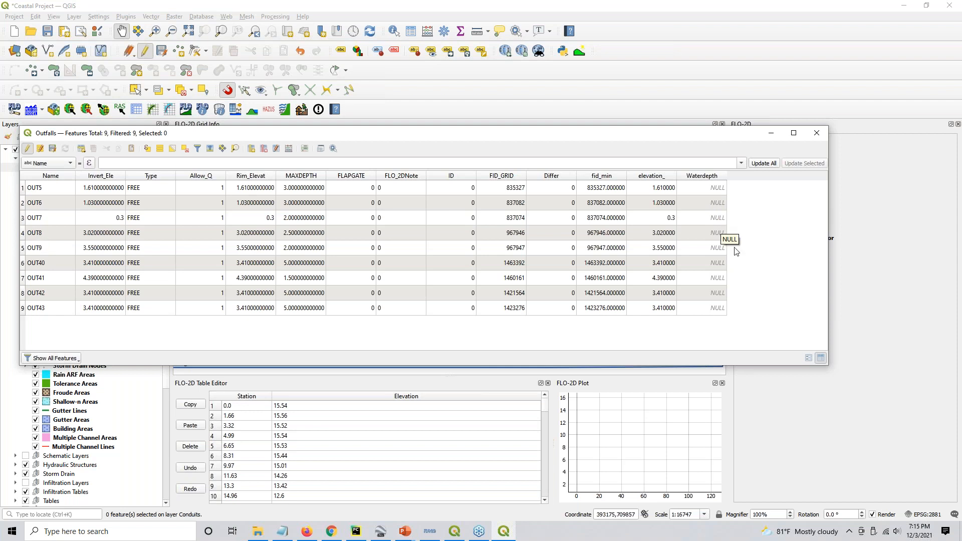
Step: Review the required Outfalls fields and the Step 2 instructions for adding missing columns in the Chrome lesson
{"action": "left_click_drag", "start_coordinate": [540, 133], "coordinate": [596, 90]}
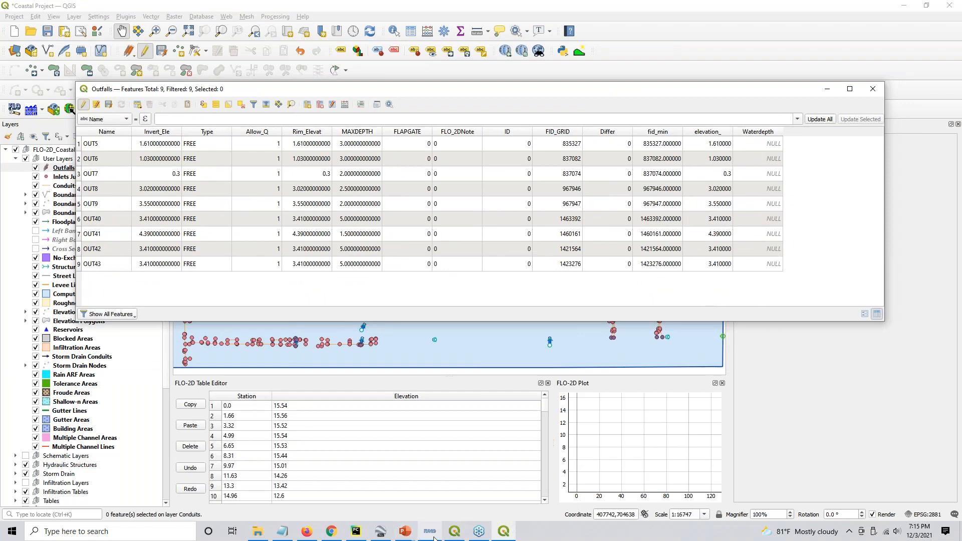
{"action": "left_click", "coordinate": [335, 535]}
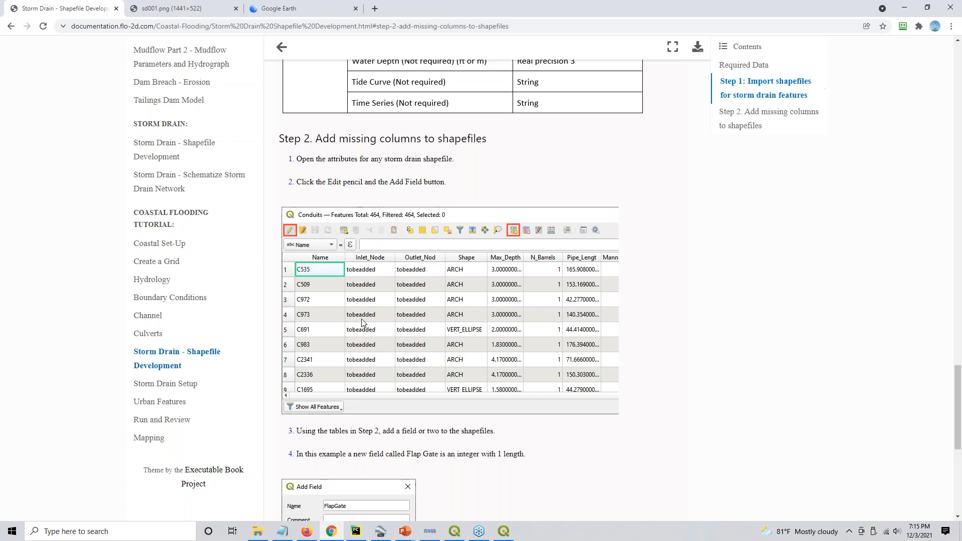
{"action": "scroll", "coordinate": [408, 279], "scroll_direction": "up", "scroll_amount": 4}
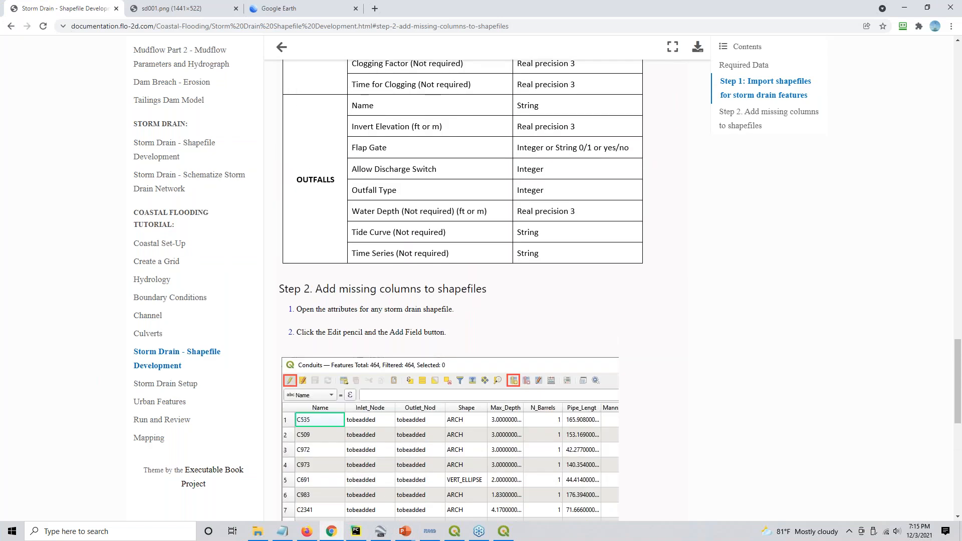
{"action": "left_click", "coordinate": [374, 282]}
{"action": "left_click", "coordinate": [380, 307]}
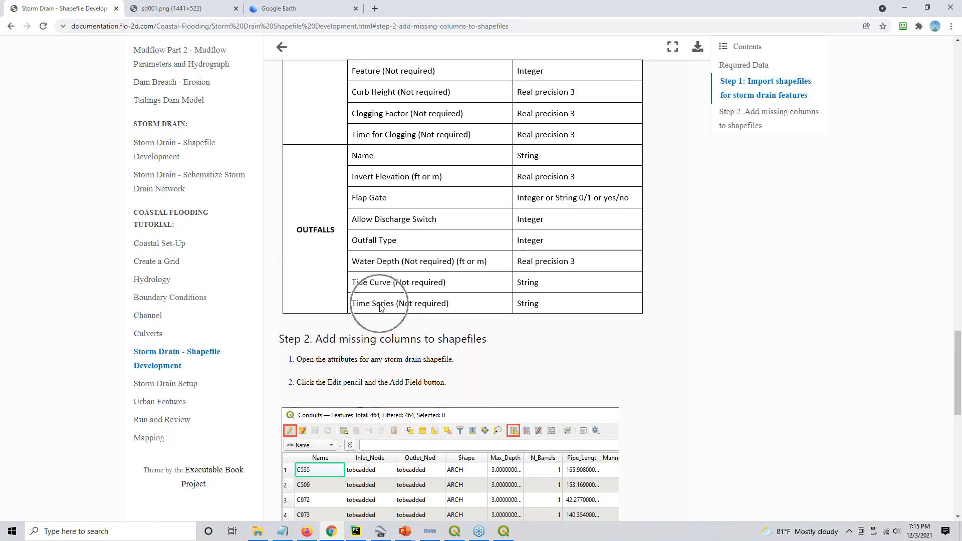
{"action": "left_click", "coordinate": [380, 307]}
{"action": "left_click", "coordinate": [379, 307]}
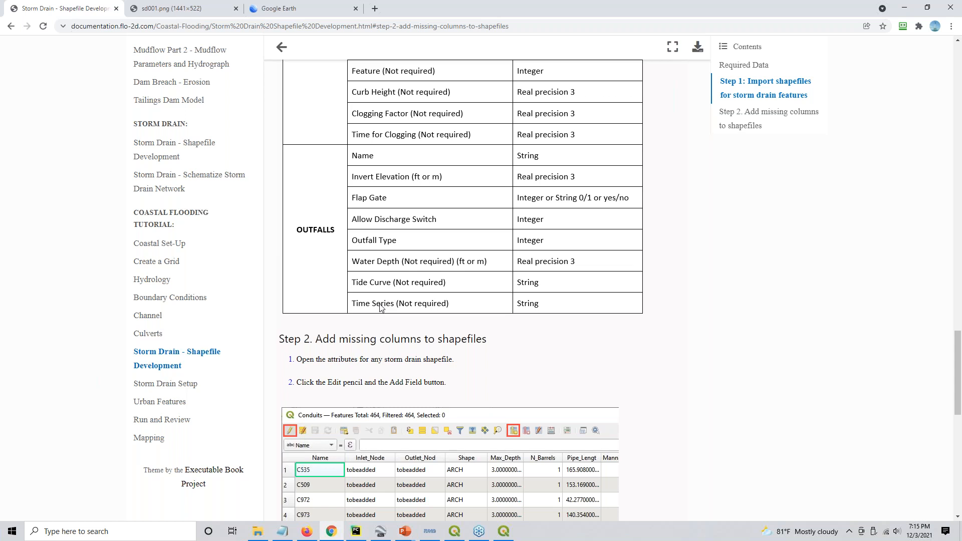
{"action": "scroll", "coordinate": [379, 307], "scroll_direction": "down", "scroll_amount": 3}
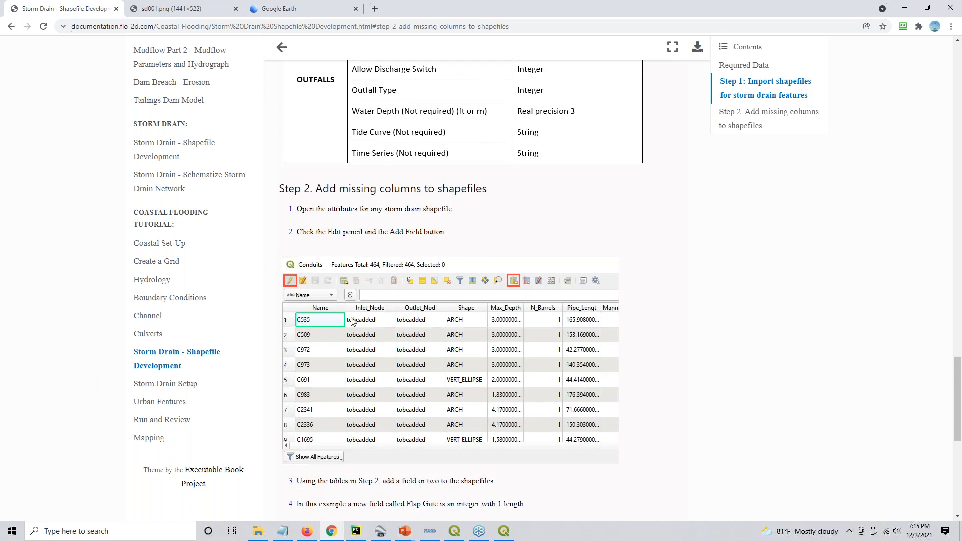
{"action": "scroll", "coordinate": [388, 368], "scroll_direction": "down", "scroll_amount": 8}
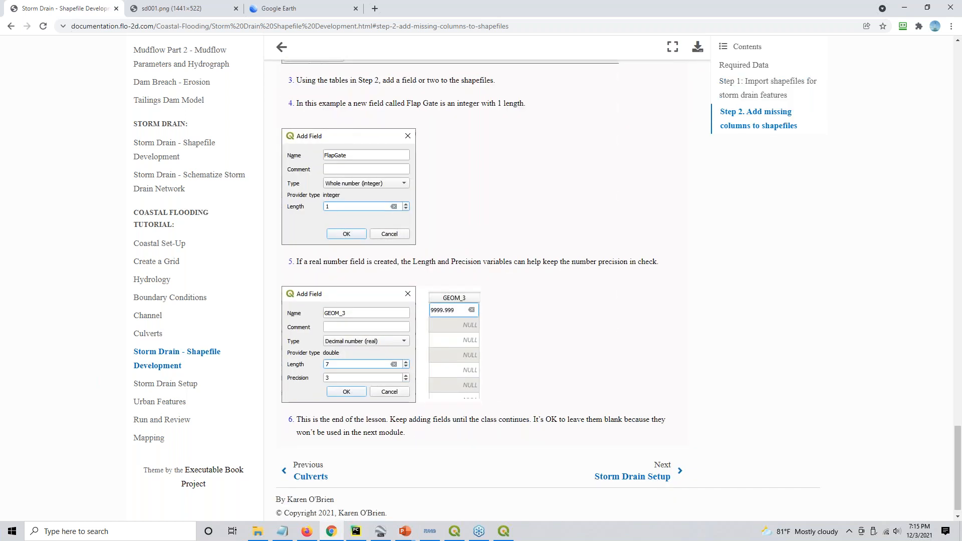
{"action": "scroll", "coordinate": [440, 346], "scroll_direction": "down", "scroll_amount": 1}
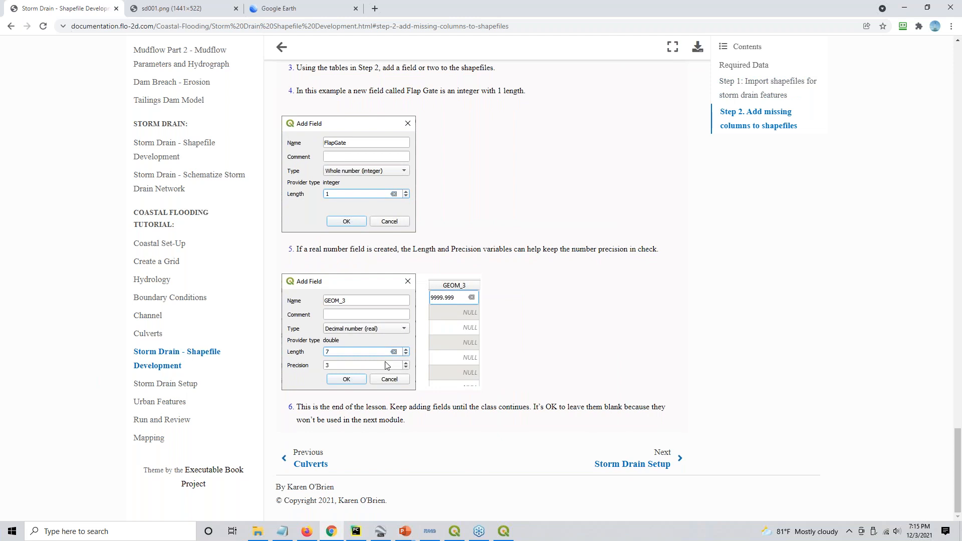